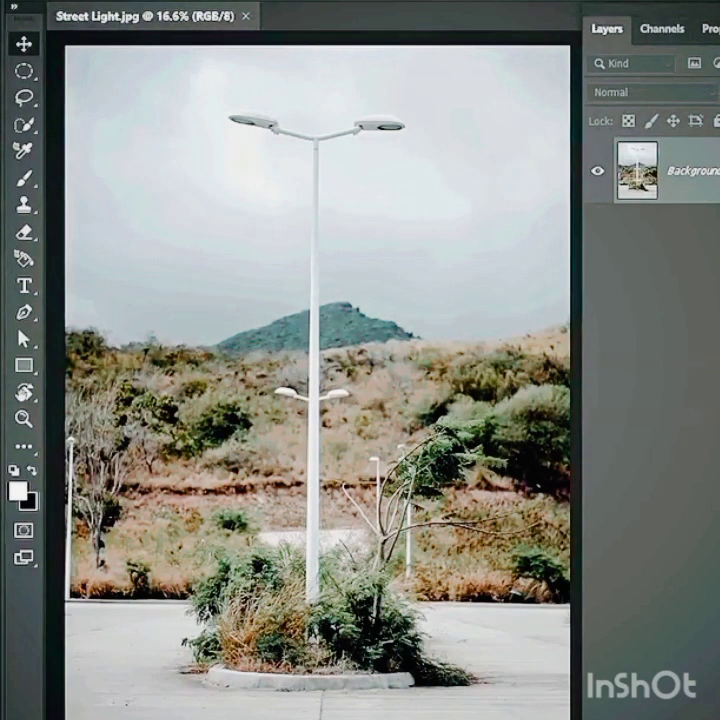
- Duplicate the Background layer, set the copy to Multiply, and add a second Multiply copy to darken the photo
left_click_drag(707, 172, 707, 719)
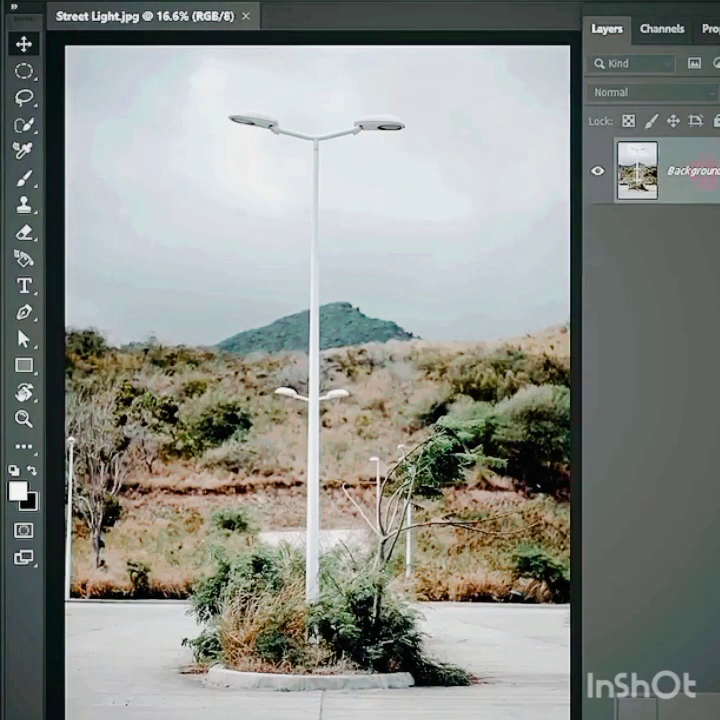
left_click(652, 94)
left_click(634, 157)
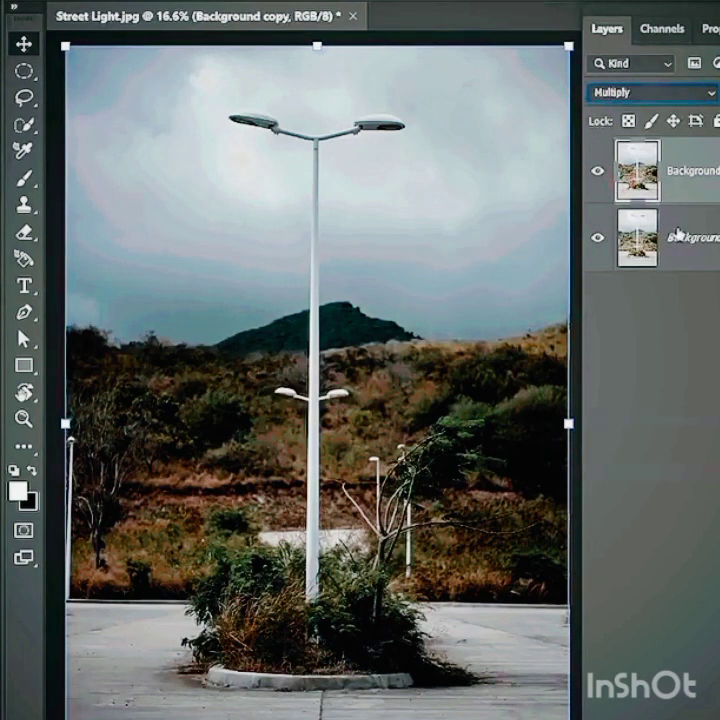
left_click_drag(678, 234, 680, 712)
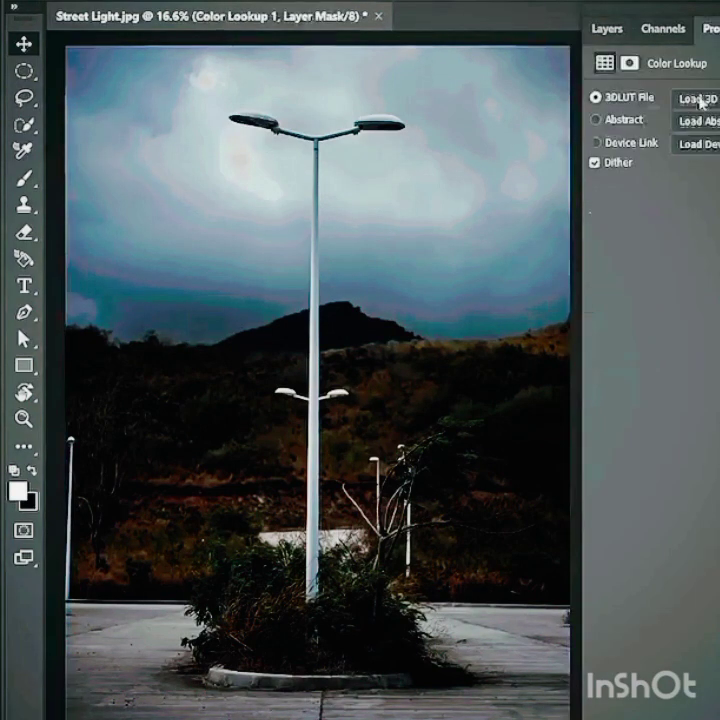
- Apply the Moonlight 3DLUT file to the Color Lookup adjustment and return to the layer stack
left_click(700, 100)
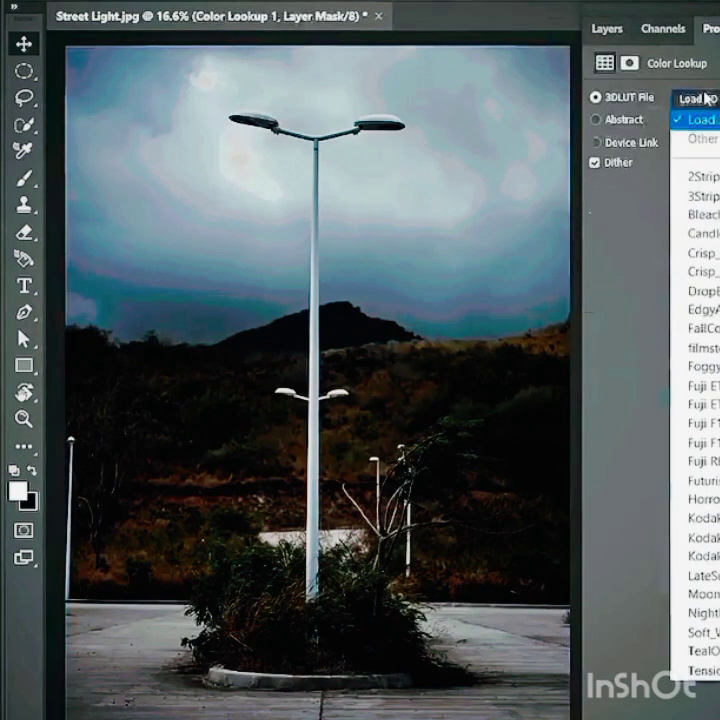
left_click(703, 594)
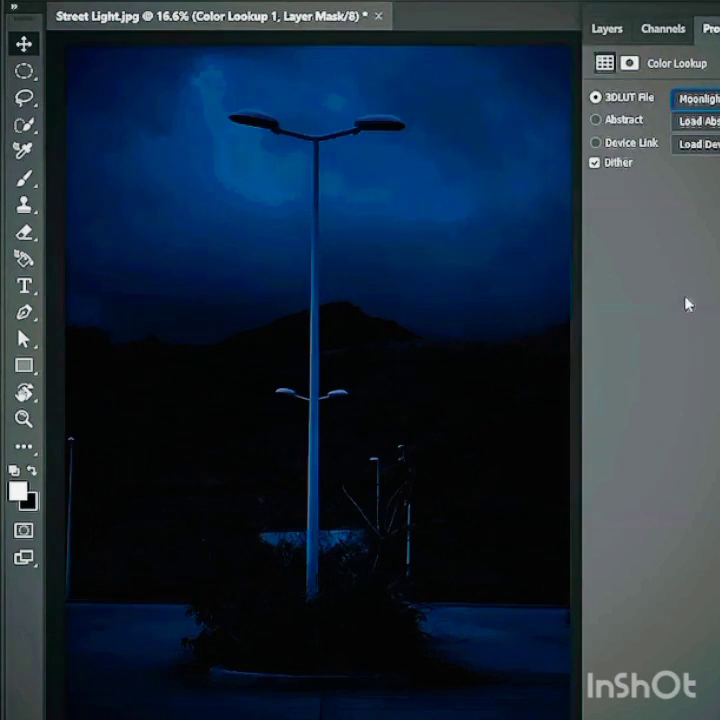
left_click(606, 28)
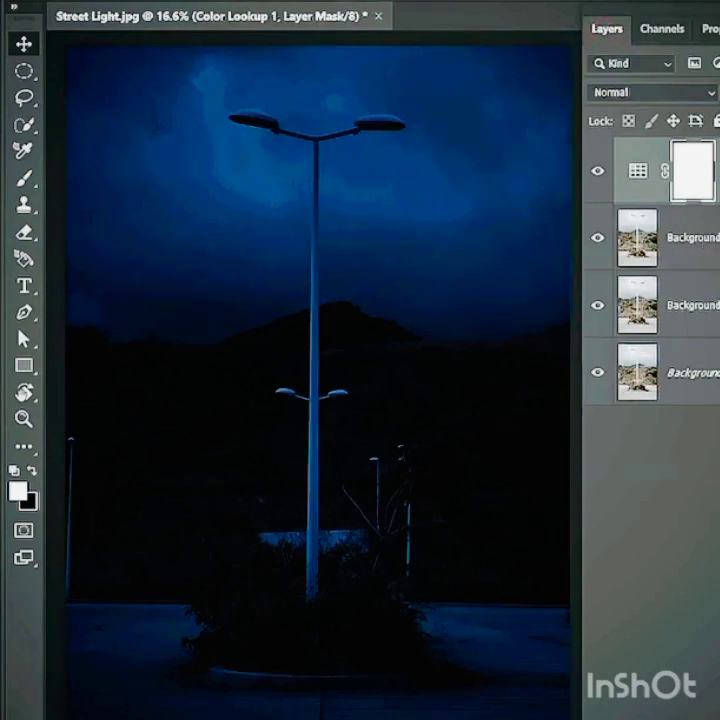
- Duplicate the original Background layer, place the copy above the Color Lookup adjustment, and hide it with a black mask
left_click_drag(716, 388, 719, 719)
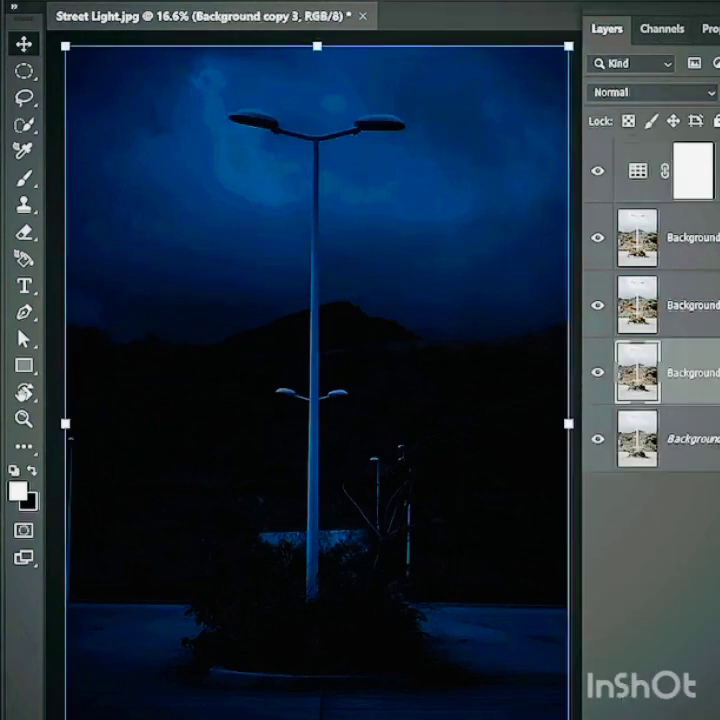
left_click_drag(697, 365, 703, 160)
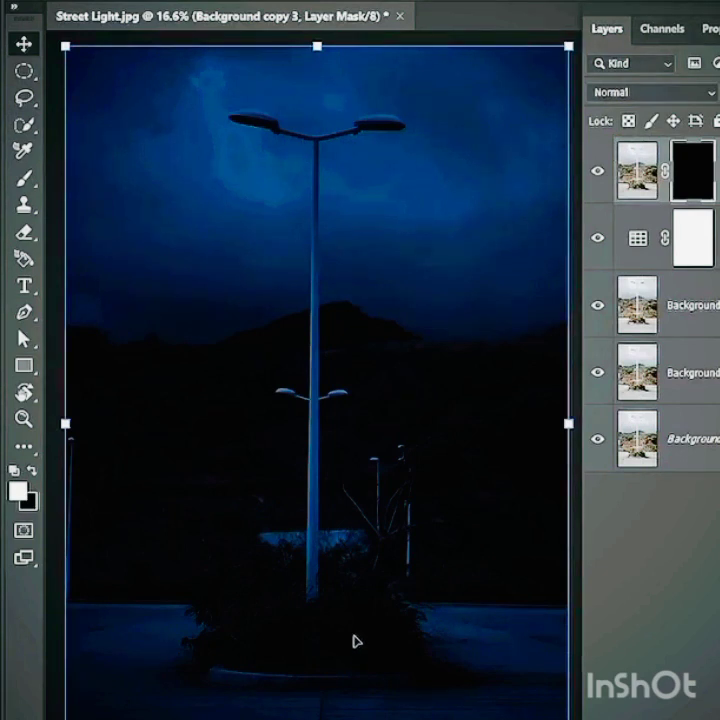
key("Return")
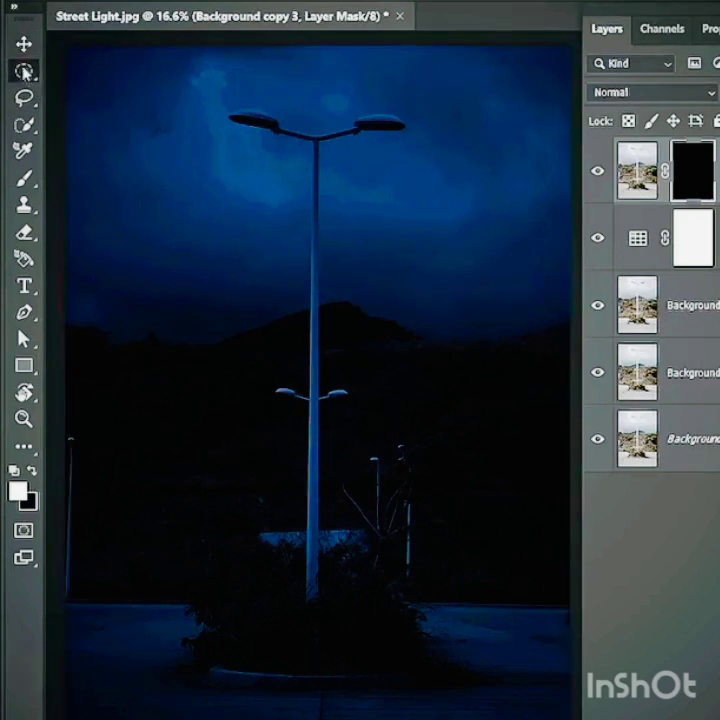
- Select a wide ellipse on the ground left of the pole base and fill it with white on the top layer's mask
right_click(24, 72)
left_click(120, 90)
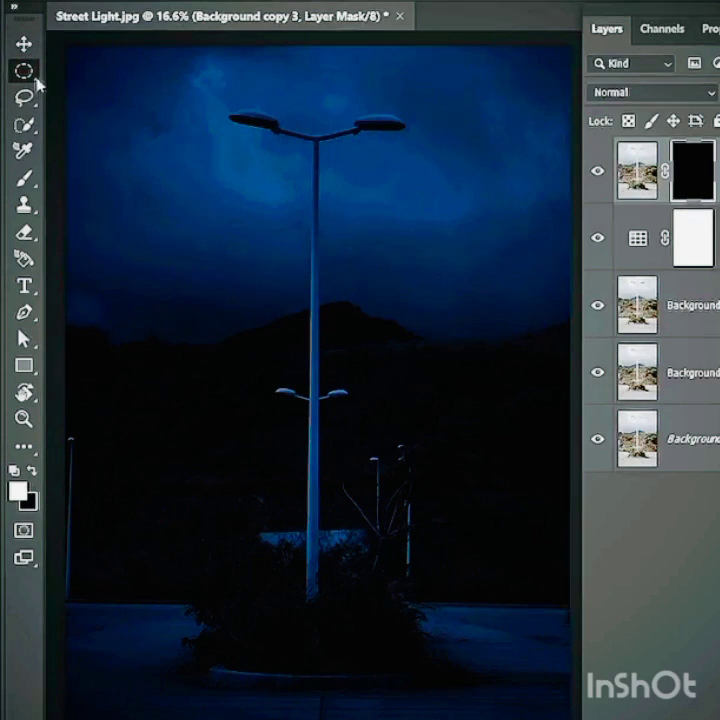
left_click_drag(236, 638, 270, 593)
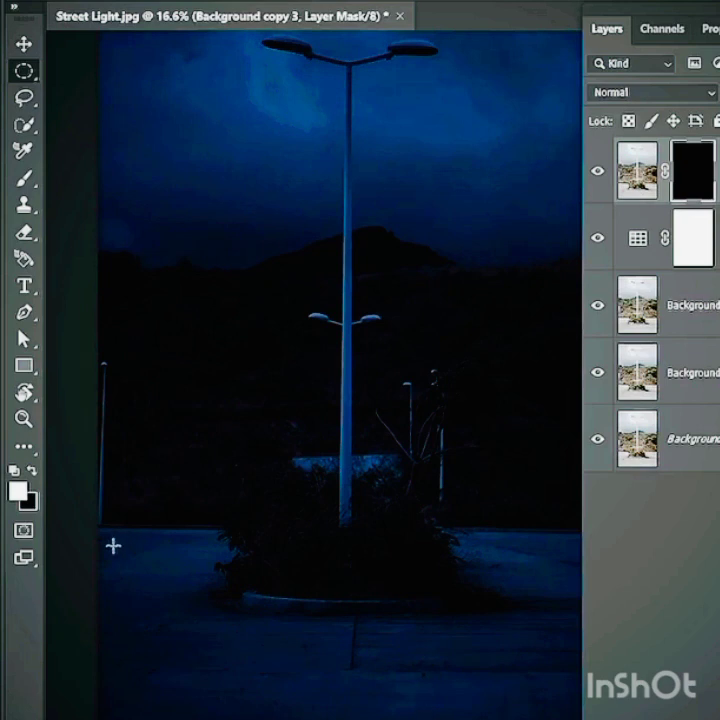
left_click_drag(113, 546, 337, 643)
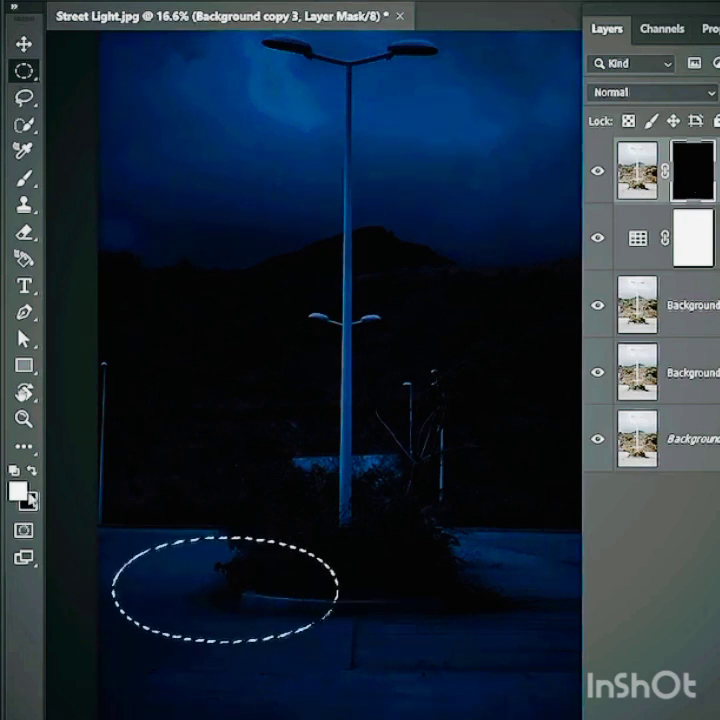
key("alt+BackSpace")
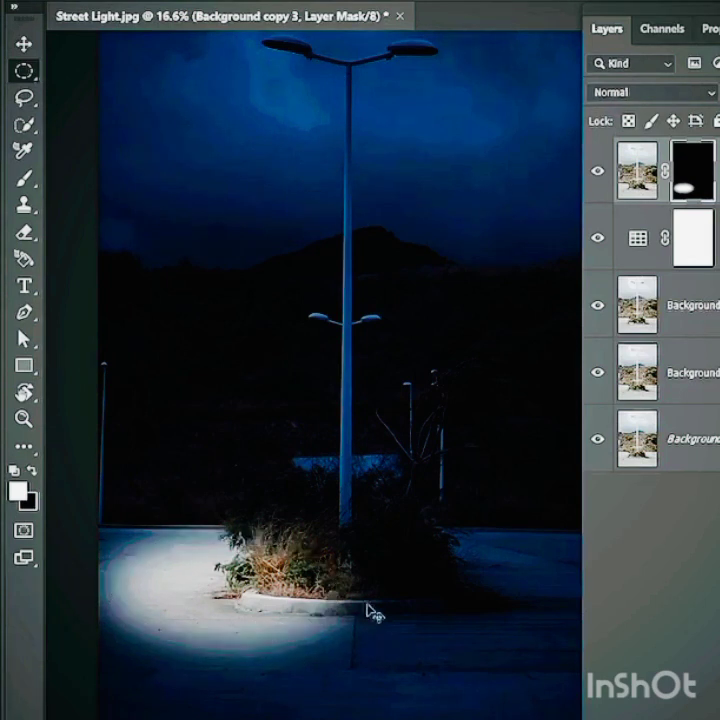
- Place a matching elliptical selection on the ground right of the pole, fill it with white on the mask, and deselect
left_click_drag(346, 543, 281, 640)
left_click_drag(190, 669, 390, 656)
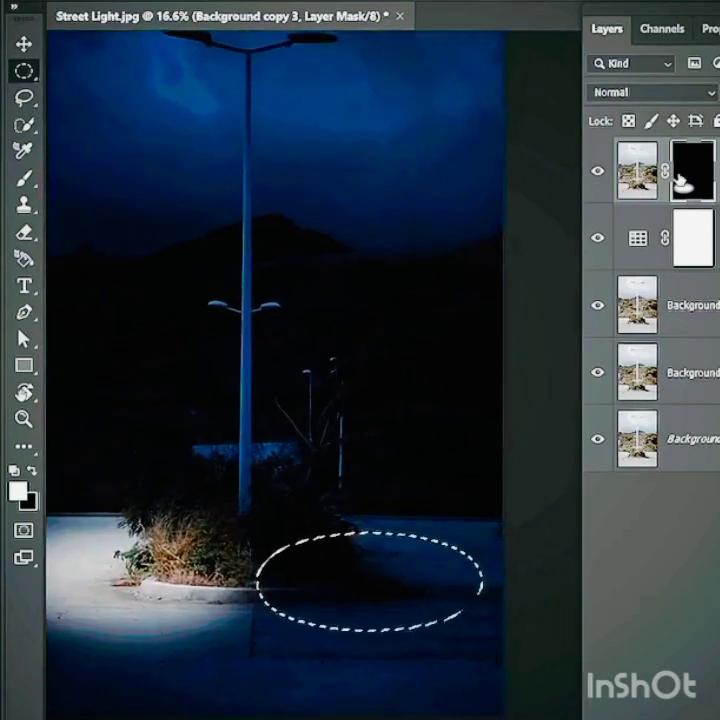
key("alt+BackSpace")
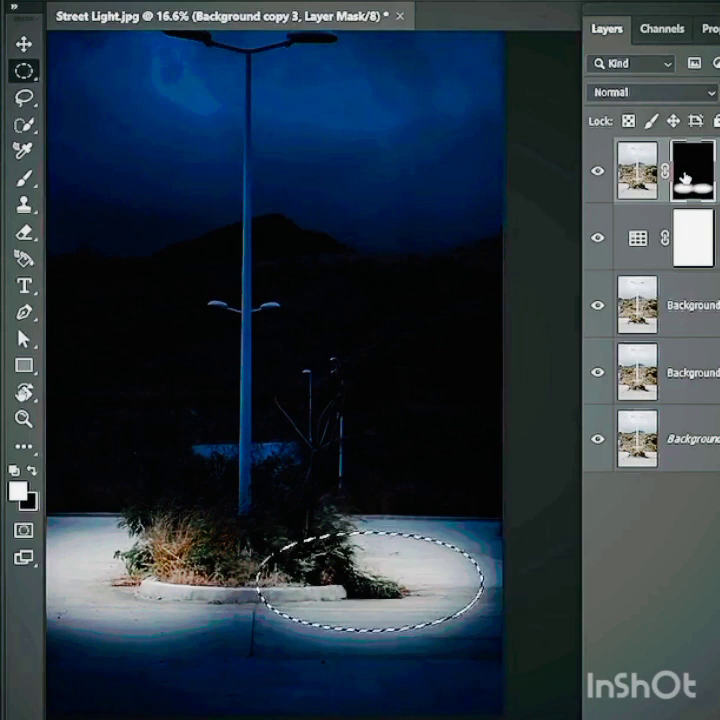
key("ctrl+d")
- Brush white on the mask over the right lamp's lens and black around it so only the lens is revealed
left_click_drag(217, 550, 280, 591)
key("z")
left_click_drag(387, 63, 511, 182)
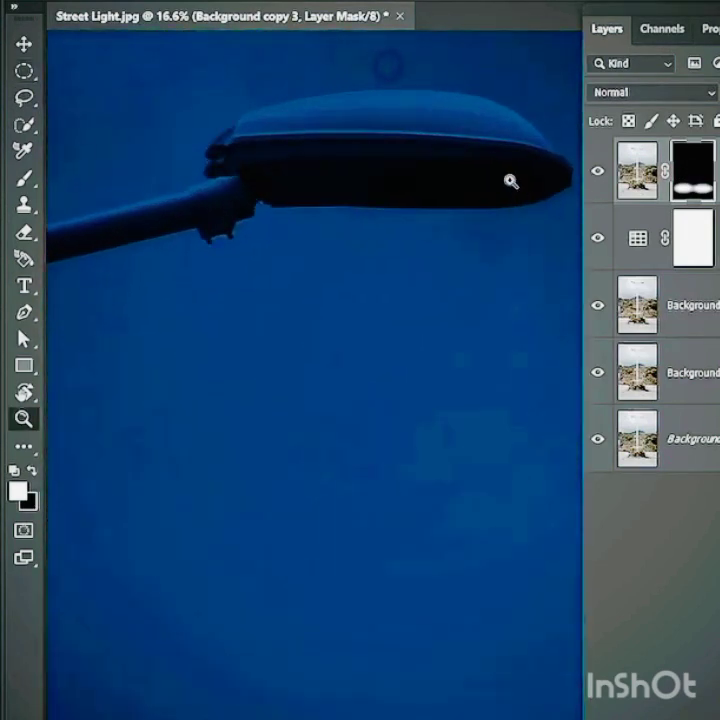
key("m")
left_click_drag(439, 283, 415, 378)
left_click(20, 183)
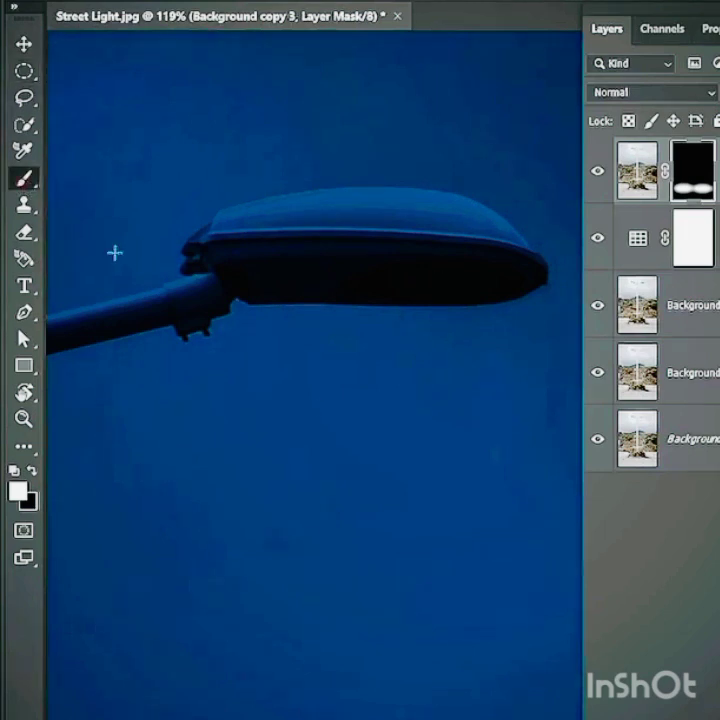
right_click(307, 393)
right_click(283, 298)
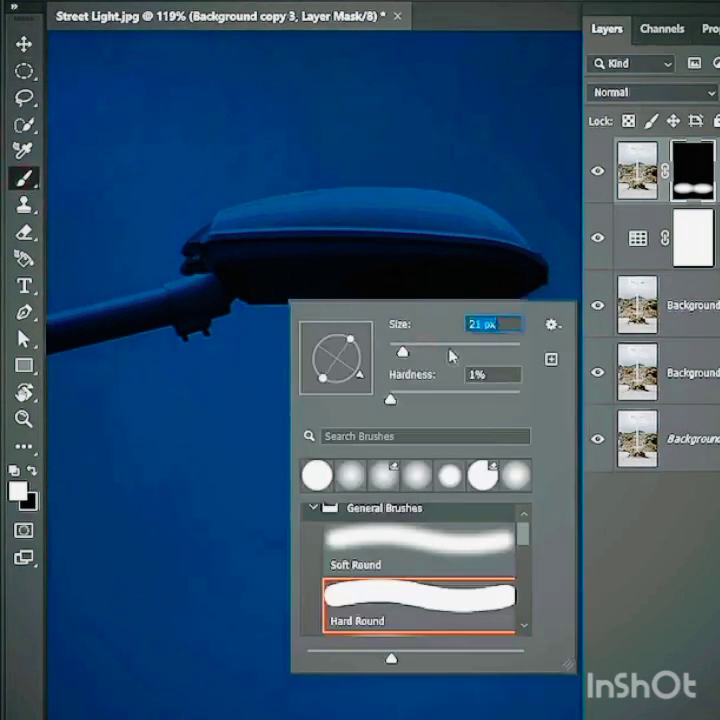
left_click(297, 273)
mouse_move(240, 268)
left_mouse_down()
mouse_move(272, 276)
mouse_move(452, 270)
left_mouse_up()
key("ctrl+z")
mouse_move(370, 283)
left_mouse_down()
mouse_move(378, 276)
mouse_move(462, 270)
mouse_move(498, 281)
left_mouse_up()
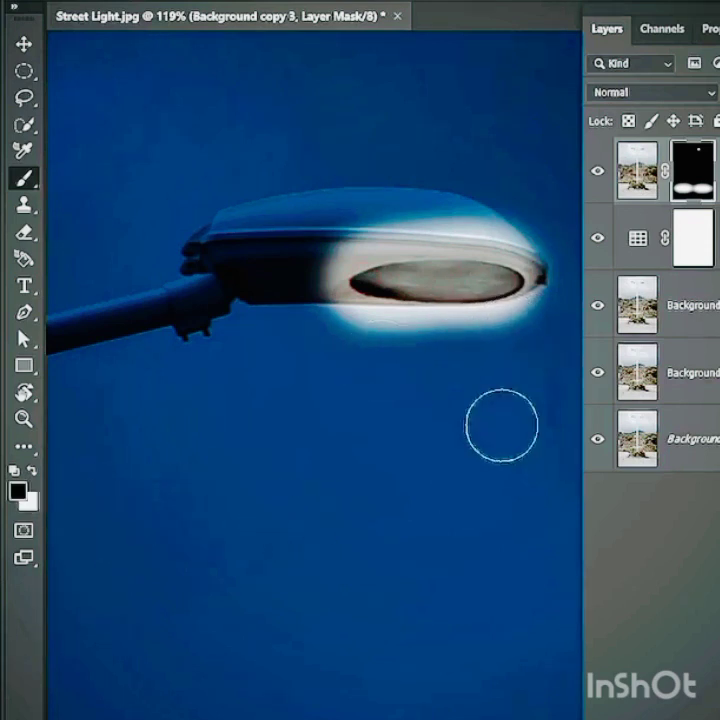
key("x")
mouse_move(534, 323)
left_mouse_down()
mouse_move(500, 333)
mouse_move(389, 344)
mouse_move(321, 334)
mouse_move(255, 306)
mouse_move(279, 296)
mouse_move(264, 283)
mouse_move(304, 241)
mouse_move(283, 242)
mouse_move(296, 233)
mouse_move(488, 185)
mouse_move(433, 206)
mouse_move(582, 271)
left_mouse_up()
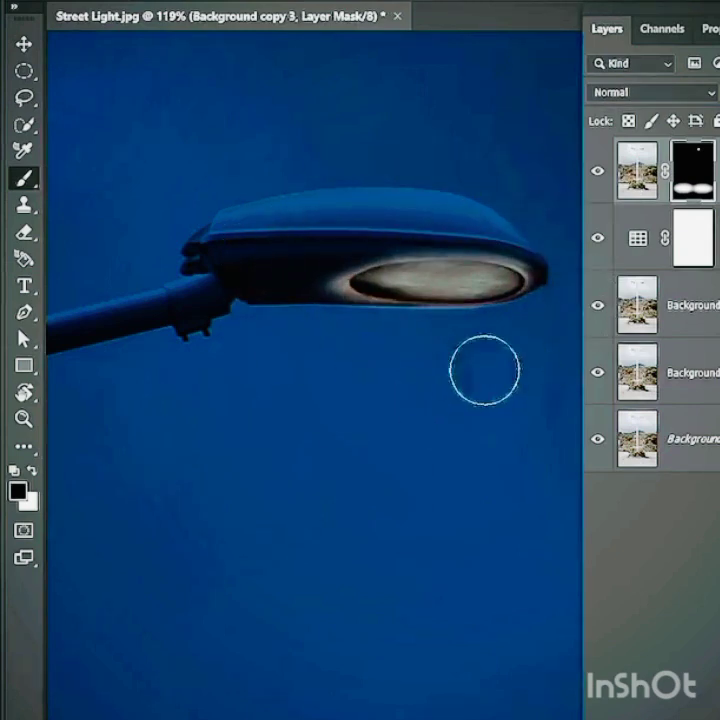
- Reveal the left lamp's lens with white on the mask and clean up its surroundings with a smaller black brush
key("ctrl+0")
left_click_drag(306, 432, 353, 436)
left_click_drag(199, 336, 281, 368)
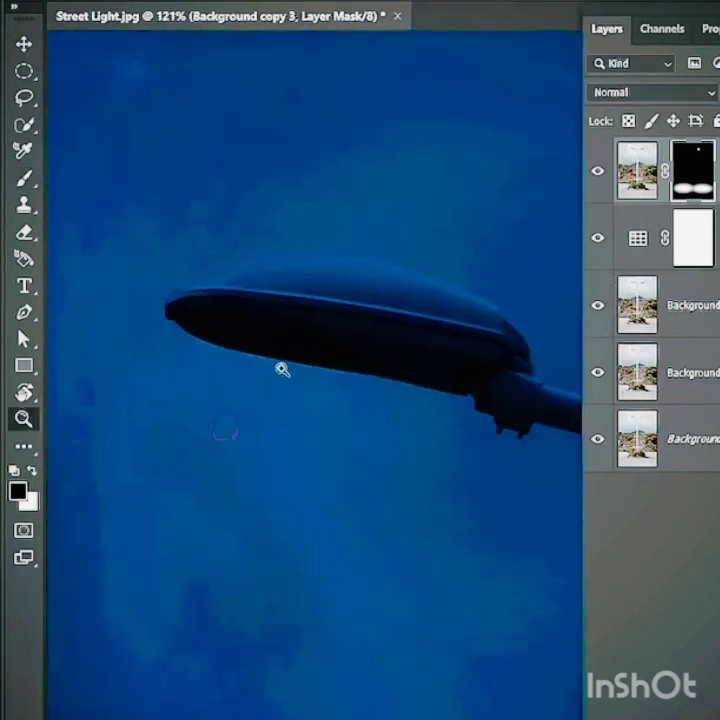
left_click_drag(325, 396, 304, 438)
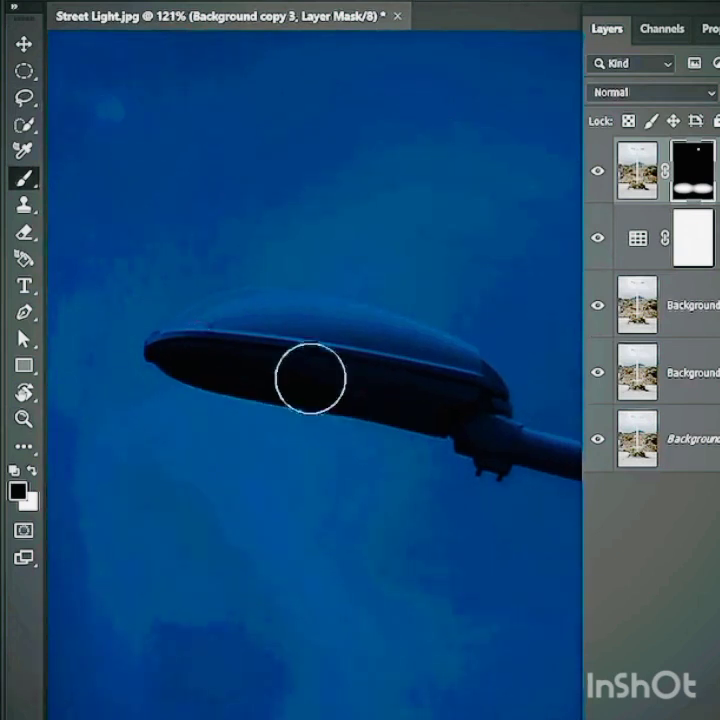
left_click_drag(165, 355, 393, 382)
left_click_drag(372, 332, 130, 318)
mouse_move(84, 394)
left_mouse_down()
mouse_move(181, 422)
mouse_move(352, 447)
left_mouse_up()
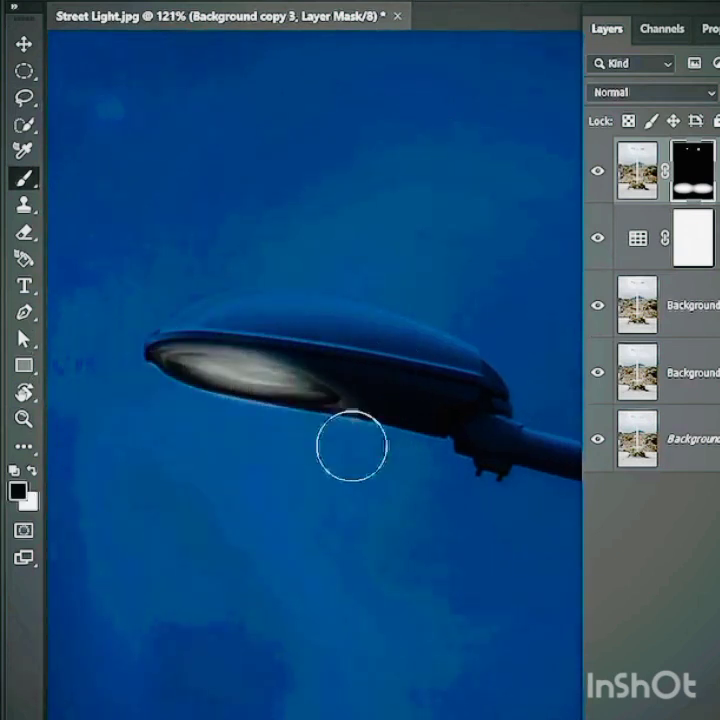
key("ctrl+z")
key("bracketleft")
key("bracketleft")
mouse_move(104, 358)
left_mouse_down()
mouse_move(232, 425)
mouse_move(368, 438)
mouse_move(170, 406)
left_mouse_up()
- Paint white on the mask over the bushes around the pole base to light them up to their upper edges
key("z")
left_click_drag(232, 362, 150, 380)
left_click_drag(241, 428, 174, 316)
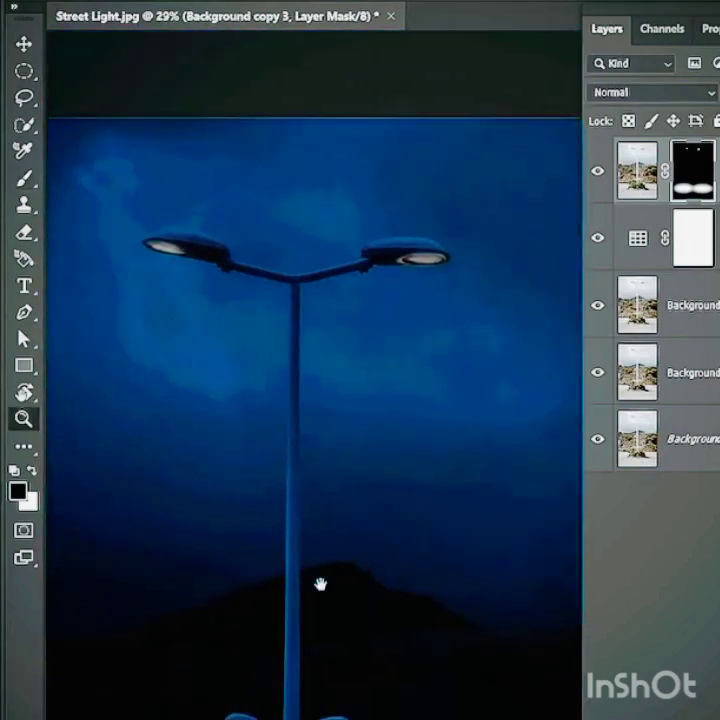
left_click_drag(320, 584, 385, 317)
left_click_drag(385, 317, 352, 317)
left_click_drag(352, 558, 312, 583)
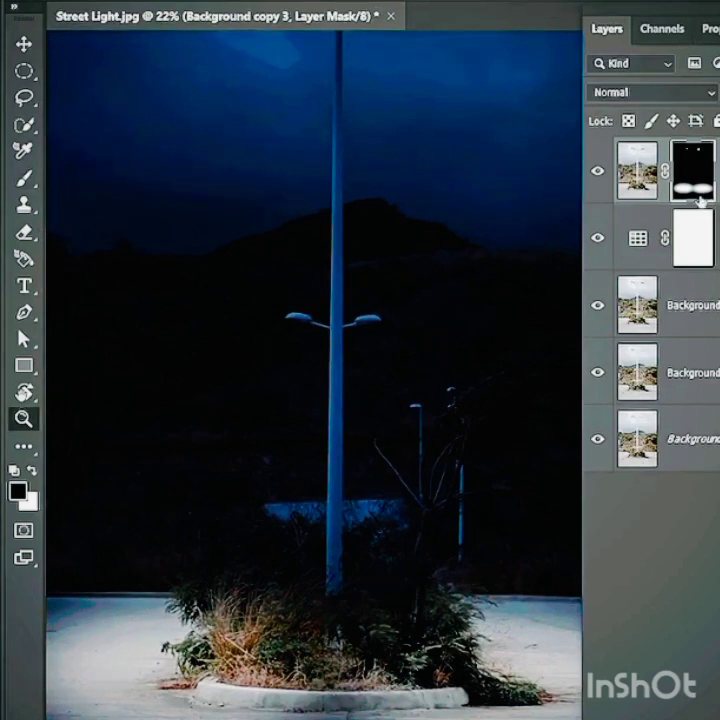
left_click(24, 178)
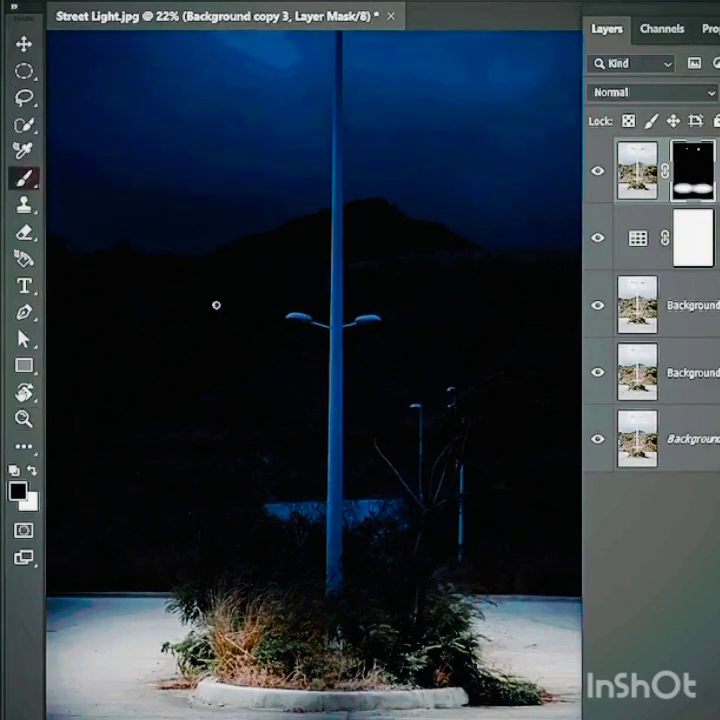
right_click(278, 577)
left_click_drag(418, 462, 430, 462)
left_click(243, 612)
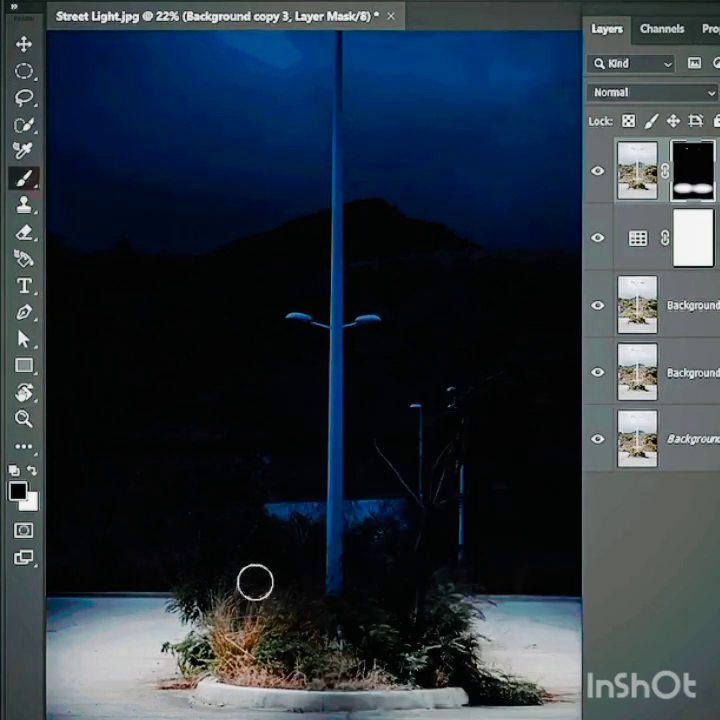
key("x")
mouse_move(170, 509)
left_mouse_down()
mouse_move(288, 592)
mouse_move(371, 600)
mouse_move(388, 588)
mouse_move(436, 637)
mouse_move(340, 621)
mouse_move(351, 567)
mouse_move(232, 613)
mouse_move(215, 608)
mouse_move(258, 630)
mouse_move(276, 565)
mouse_move(326, 611)
mouse_move(424, 590)
mouse_move(454, 618)
mouse_move(369, 559)
mouse_move(237, 579)
mouse_move(218, 569)
mouse_move(217, 537)
left_mouse_up()
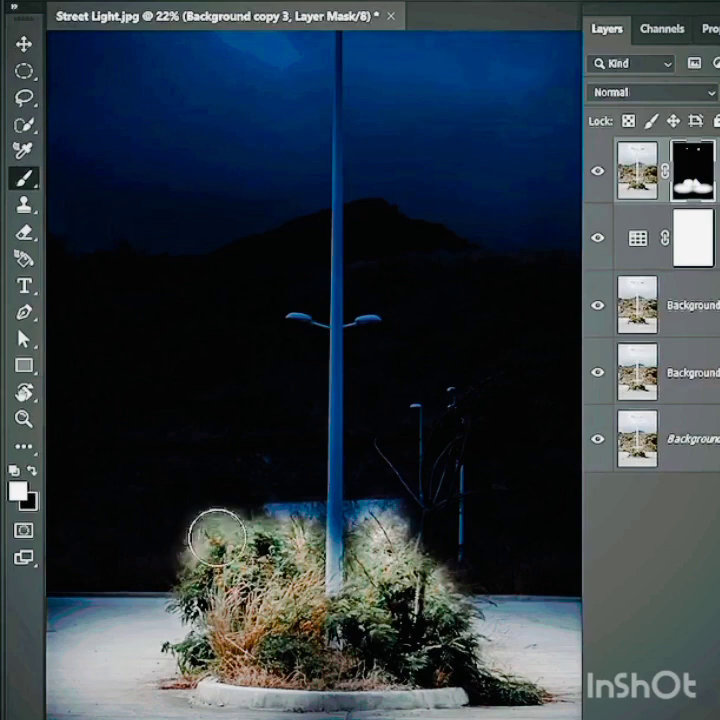
- Brush black lightly on the mask along the front face of the curb below the bushes to darken it
key("x")
key("bracketright")
key("bracketright")
key("bracketright")
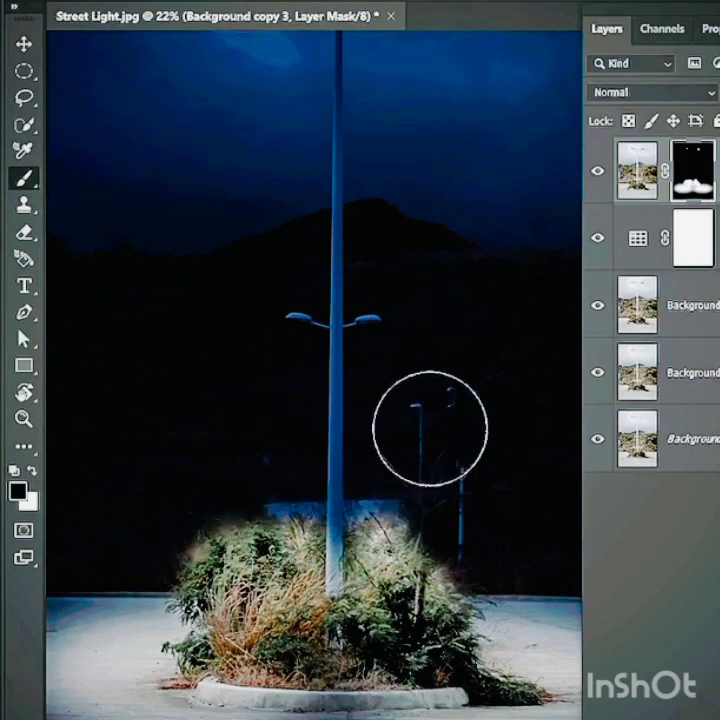
key("z")
mouse_move(440, 698)
left_mouse_down()
mouse_move(501, 712)
mouse_move(453, 439)
left_mouse_up()
key("space")
key("bracketleft")
key("bracketleft")
key("bracketleft")
key("bracketleft")
key("bracketleft")
key("bracketleft")
key("bracketleft")
key("bracketleft")
key("bracketleft")
key("bracketleft")
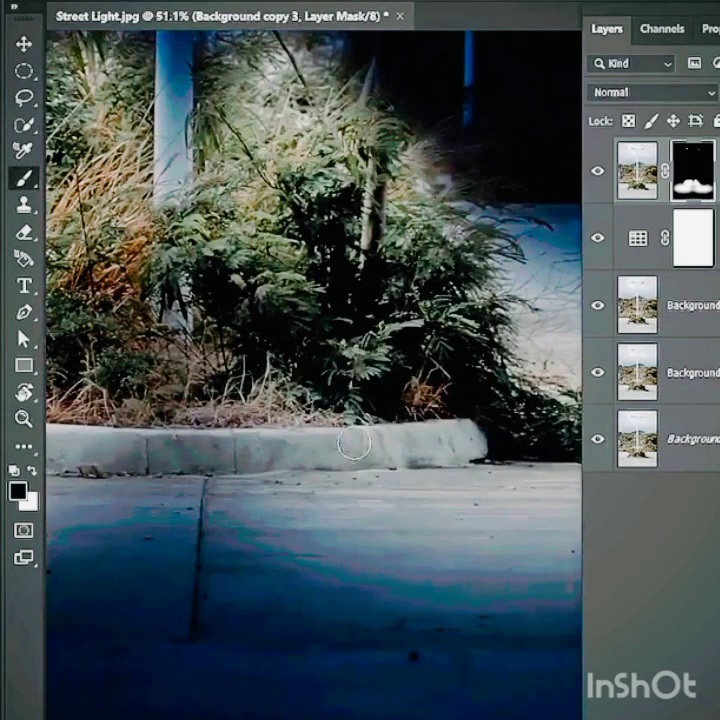
left_click(440, 2)
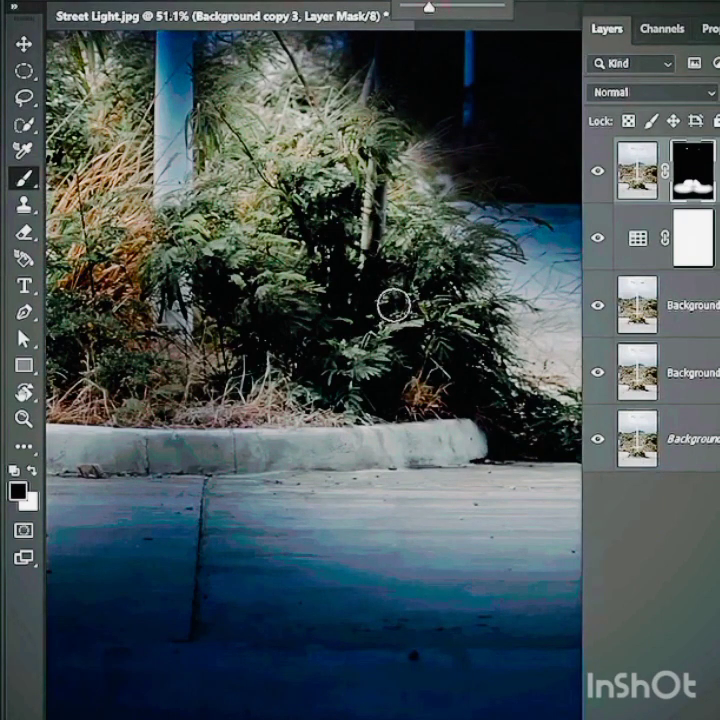
left_click_drag(317, 451, 416, 513)
scroll(360, 463, "down", 2)
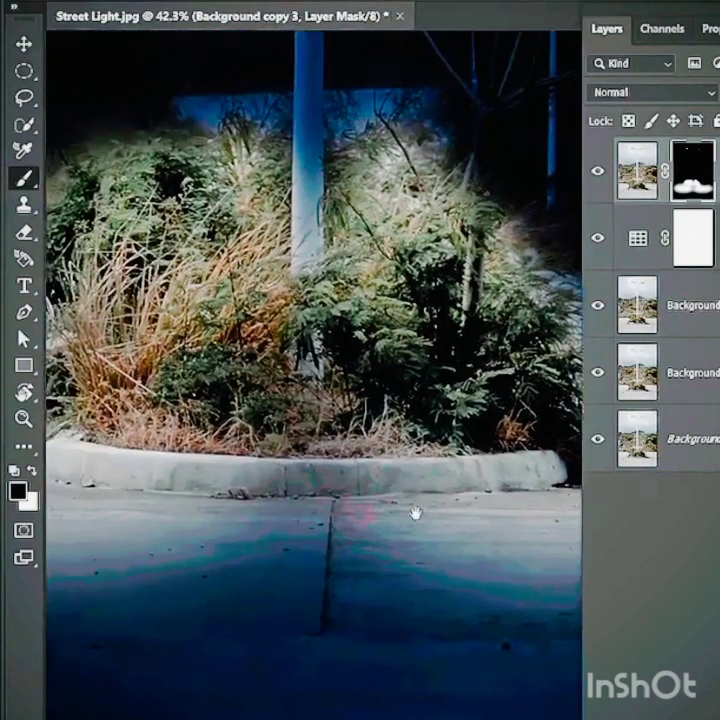
scroll(416, 513, "down", 2)
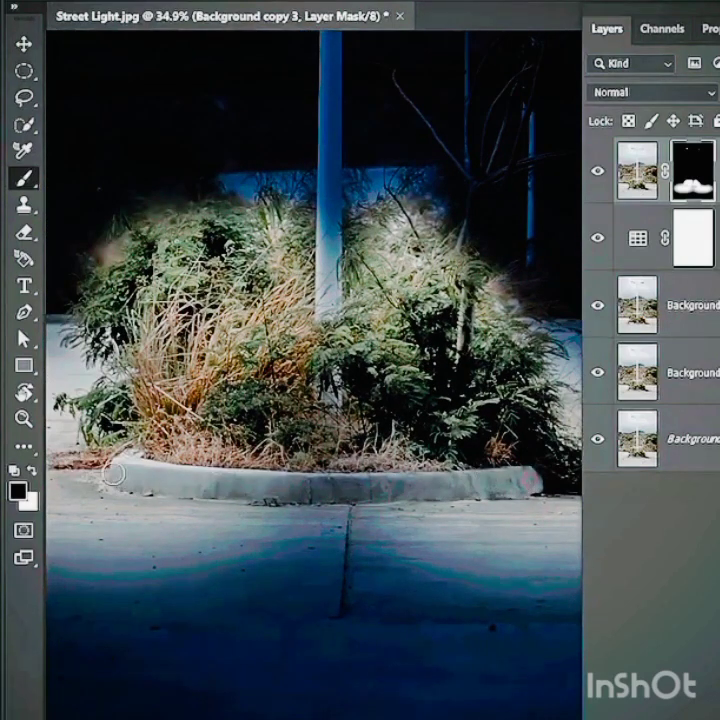
mouse_move(115, 470)
left_mouse_down()
mouse_move(528, 494)
mouse_move(441, 505)
mouse_move(165, 497)
mouse_move(105, 477)
left_mouse_up()
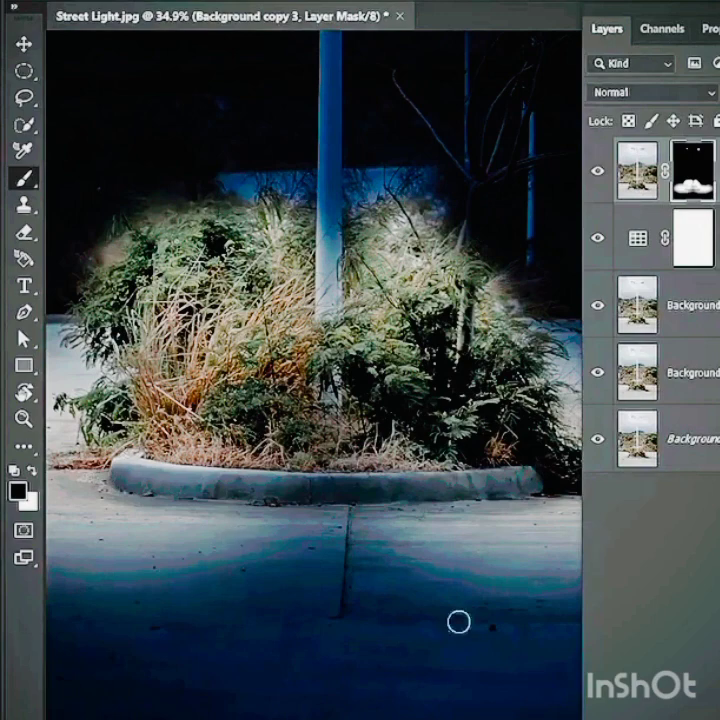
scroll(459, 622, "down", 5)
key("z")
left_click(316, 553)
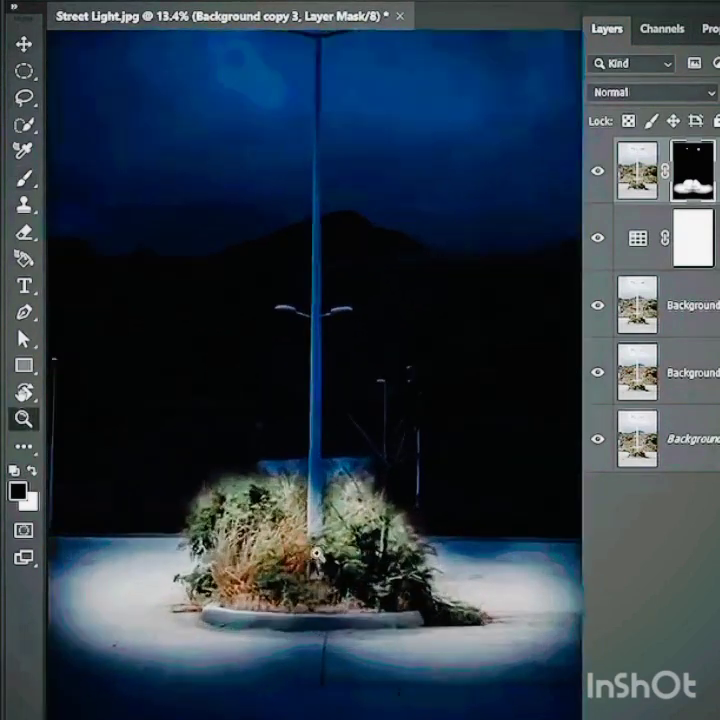
- Add a new layer and paint one soft white glow spot with an enlarged brush in the sky beside the pole
left_click_drag(316, 553, 308, 554)
key("b")
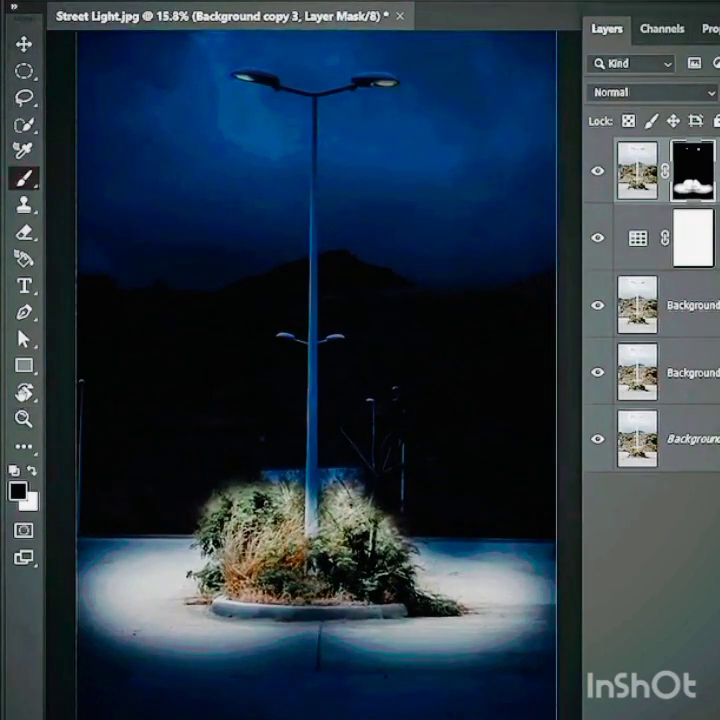
key("ctrl+shift+alt+n")
key("x")
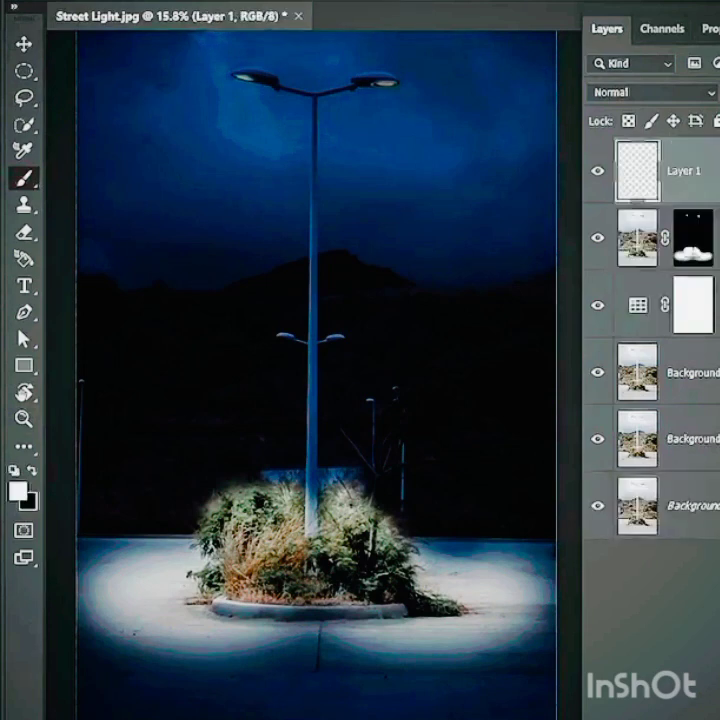
right_click(248, 308)
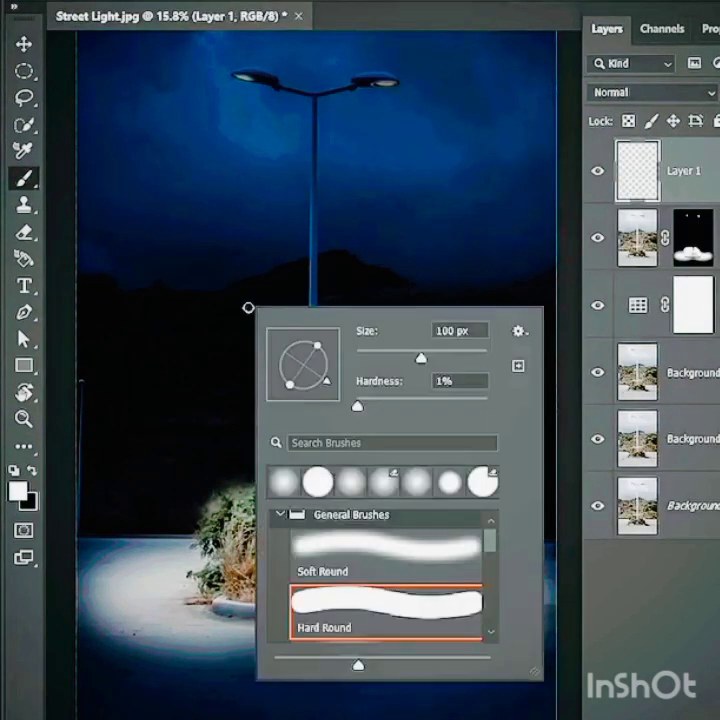
key("Return")
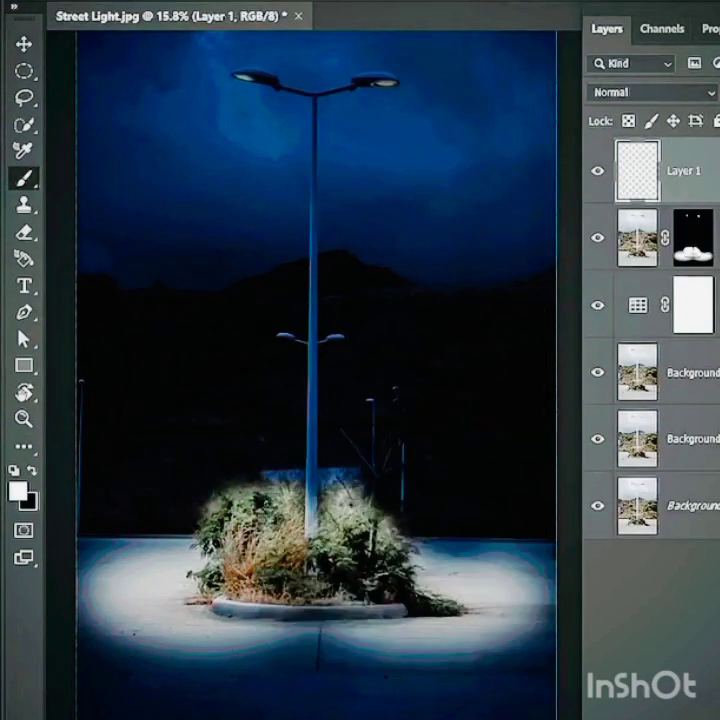
left_click(467, 2)
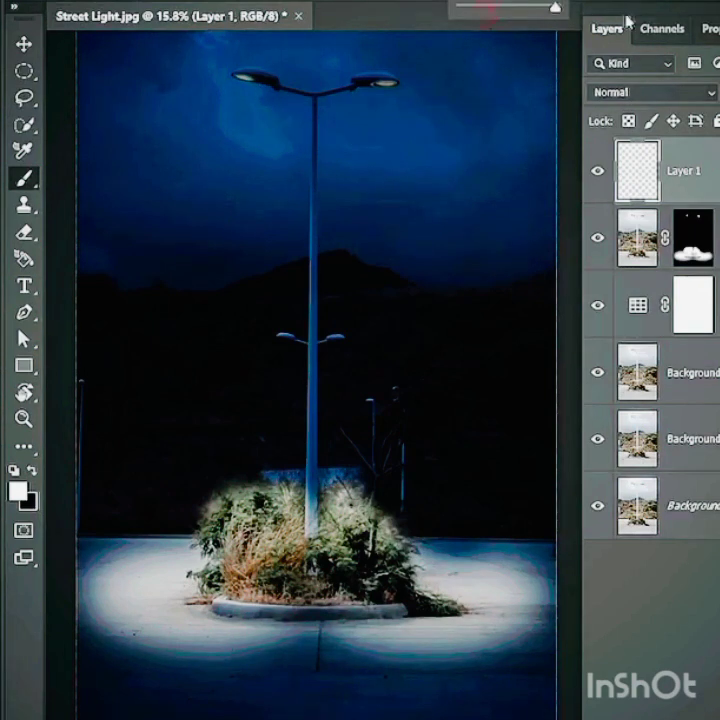
left_click(379, 207)
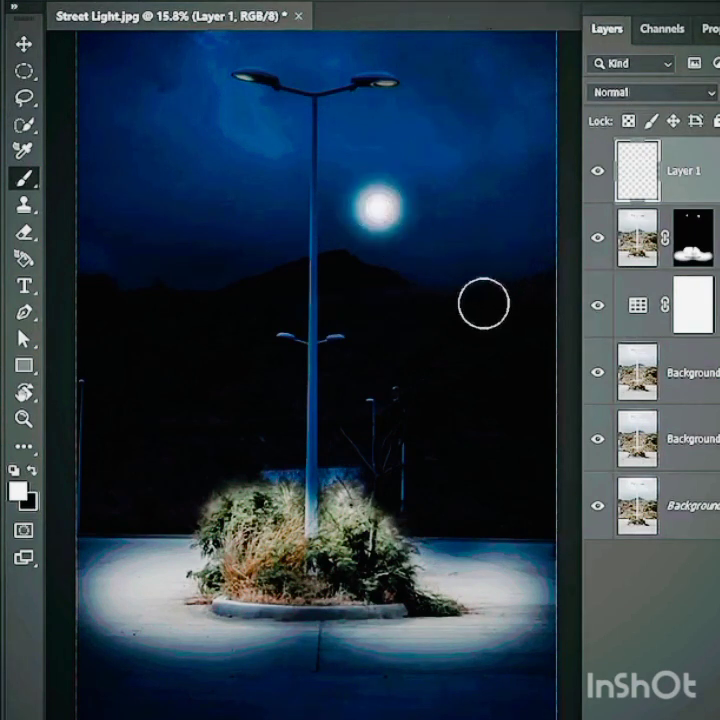
- Squash the white glow spot vertically into an ellipse and move it onto the right lamp head
left_click(23, 46)
scroll(385, 200, "up", 7)
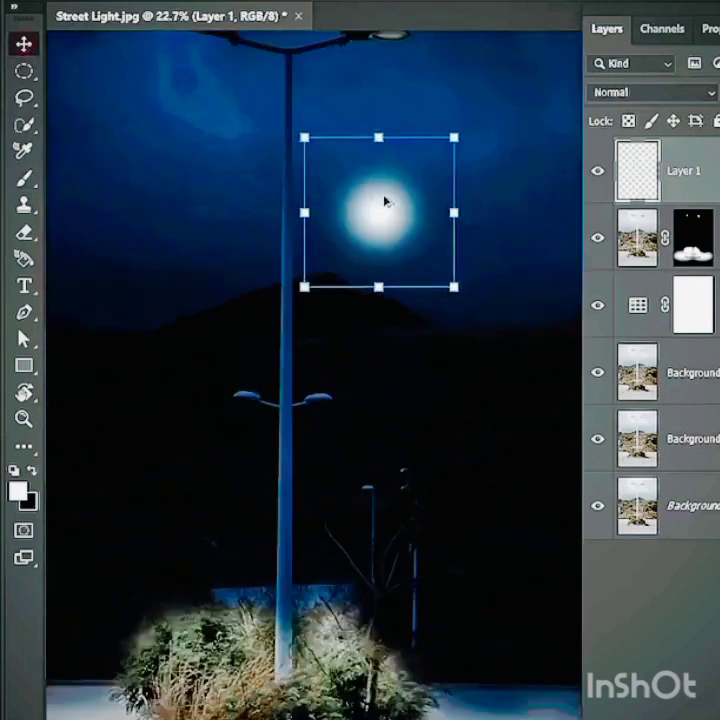
left_click_drag(409, 269, 389, 428)
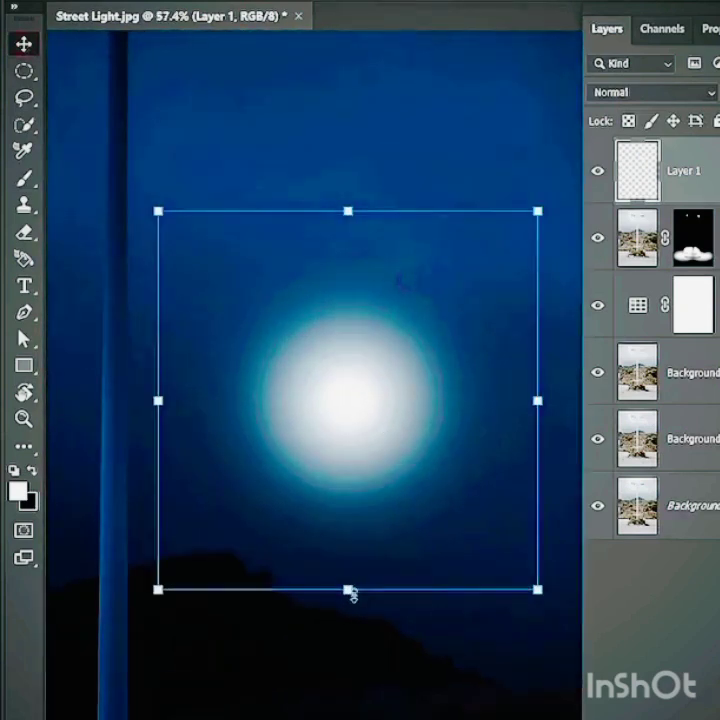
left_click_drag(352, 594, 370, 482)
left_click_drag(360, 376, 390, 86)
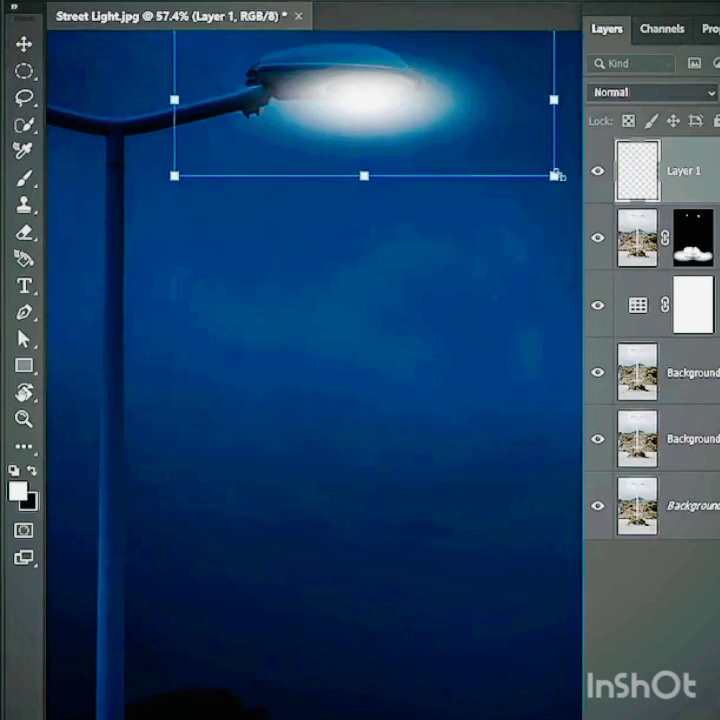
- Scale the glow down to the size of the right lamp's lens and center it over the lens
left_click_drag(558, 176, 466, 156)
scroll(369, 100, "up", 5)
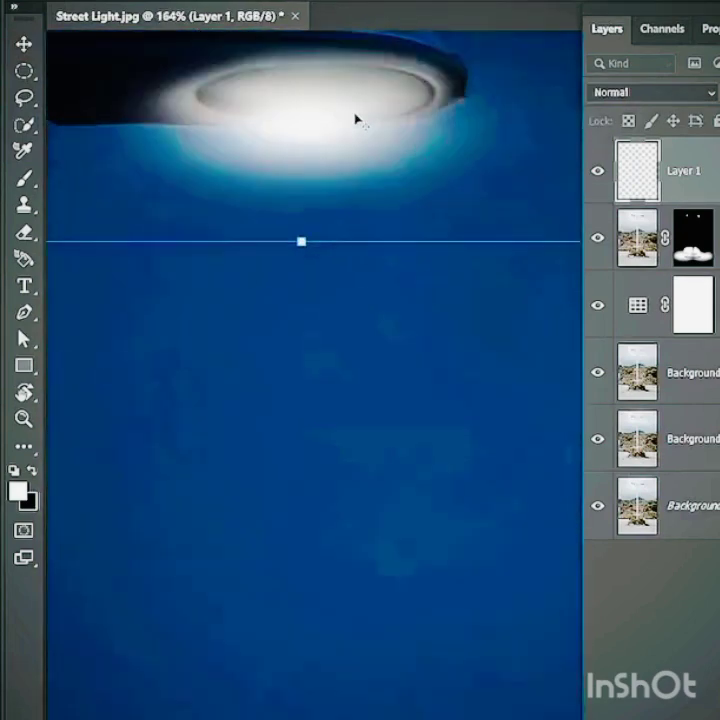
left_click_drag(320, 204, 302, 346)
left_click_drag(278, 276, 290, 246)
scroll(291, 247, "down", 4)
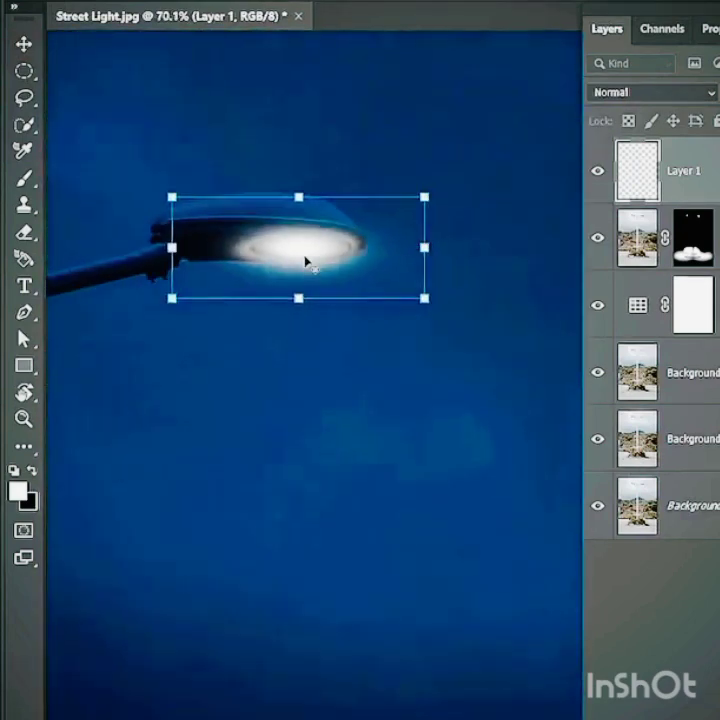
- Duplicate the glow and place the copy over the left lamp's lens
scroll(307, 263, "down", 4)
left_click_drag(410, 296, 162, 303)
scroll(172, 263, "up", 2)
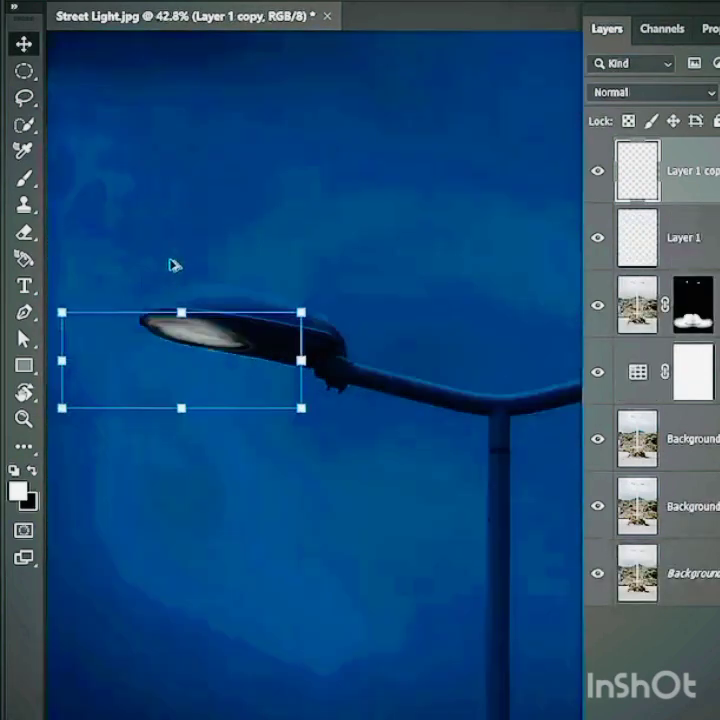
scroll(172, 263, "up", 3)
left_click_drag(198, 400, 237, 364)
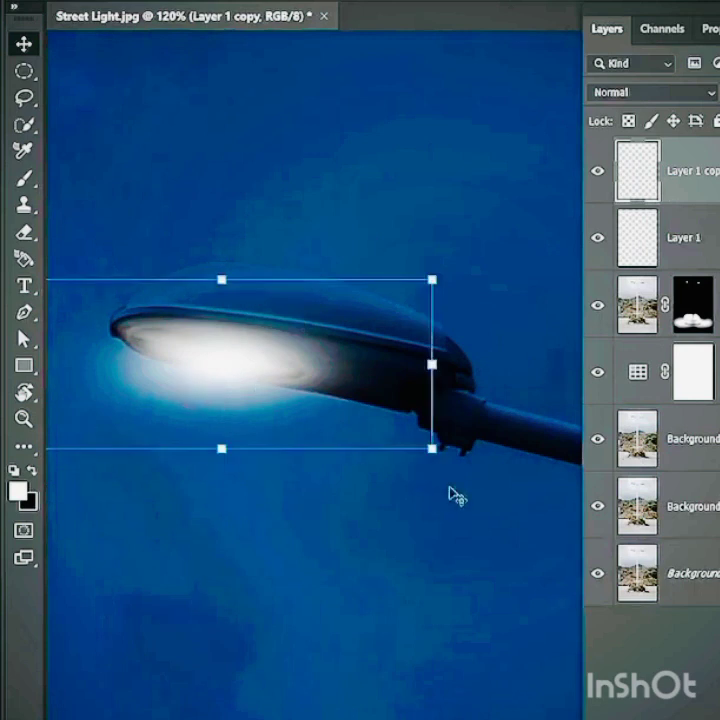
- Rotate the glow copy to match the left lamp's tilt and fit it over the lens
left_click_drag(449, 476, 419, 495)
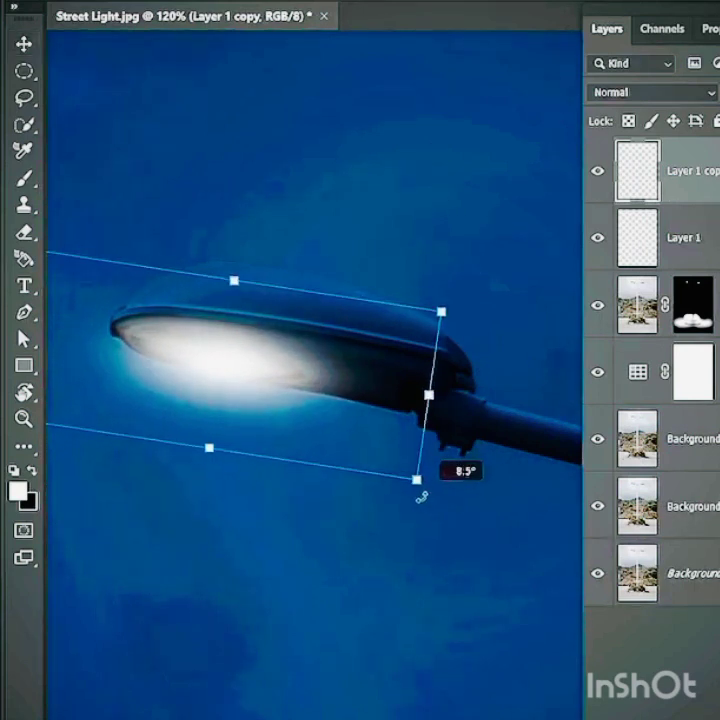
mouse_move(238, 366)
left_mouse_down()
mouse_move(254, 368)
mouse_move(250, 360)
left_mouse_up()
left_click_drag(439, 389, 410, 394)
left_click_drag(279, 344, 283, 342)
key("Return")
- Draw a four-point Pen path for a light cone from the left lamp's lens, widening down to the ground and bushes
key("z")
left_click_drag(331, 425, 164, 383)
key("space")
left_click_drag(401, 512, 280, 270)
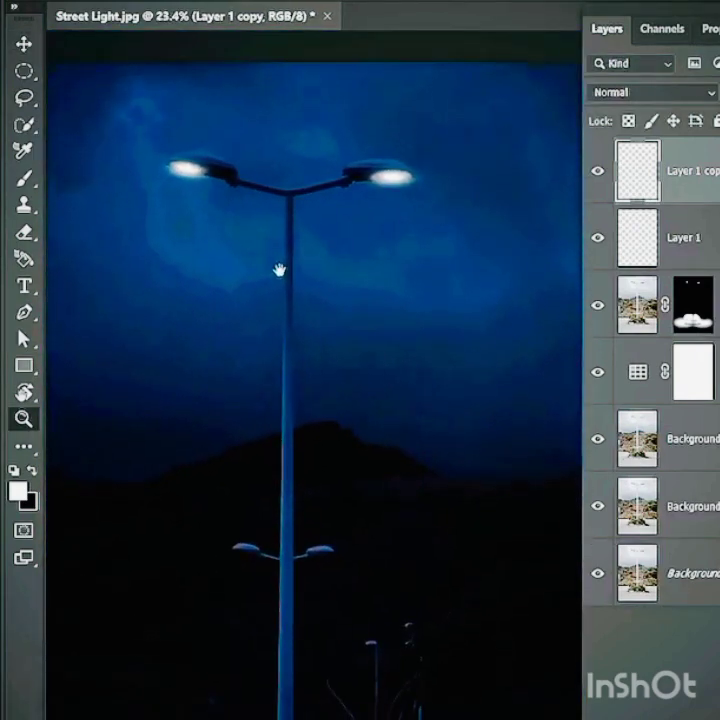
scroll(280, 340, "down", 3)
key("space")
left_click_drag(336, 606, 395, 518)
left_click_drag(273, 153, 285, 153)
key("p")
key("space")
left_click_drag(292, 350, 317, 316)
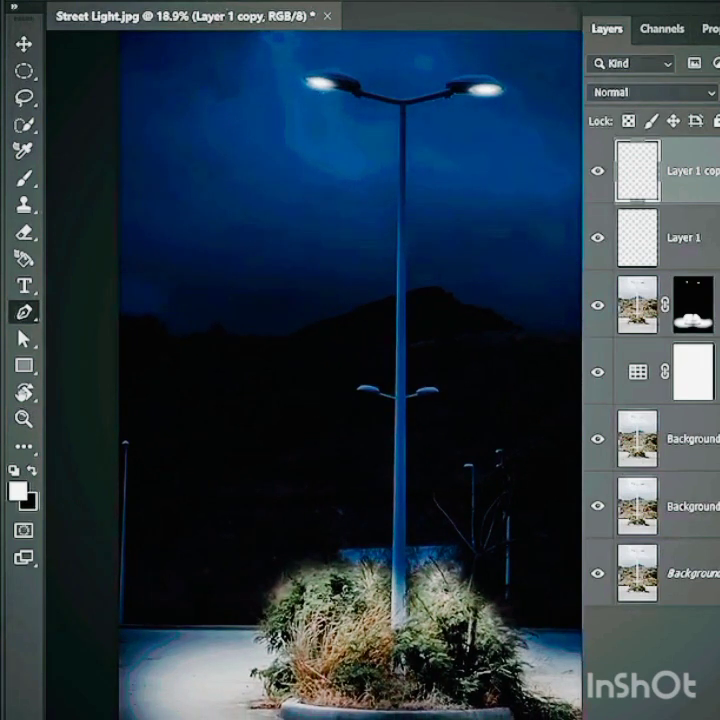
left_click(150, 2)
left_click(147, 17)
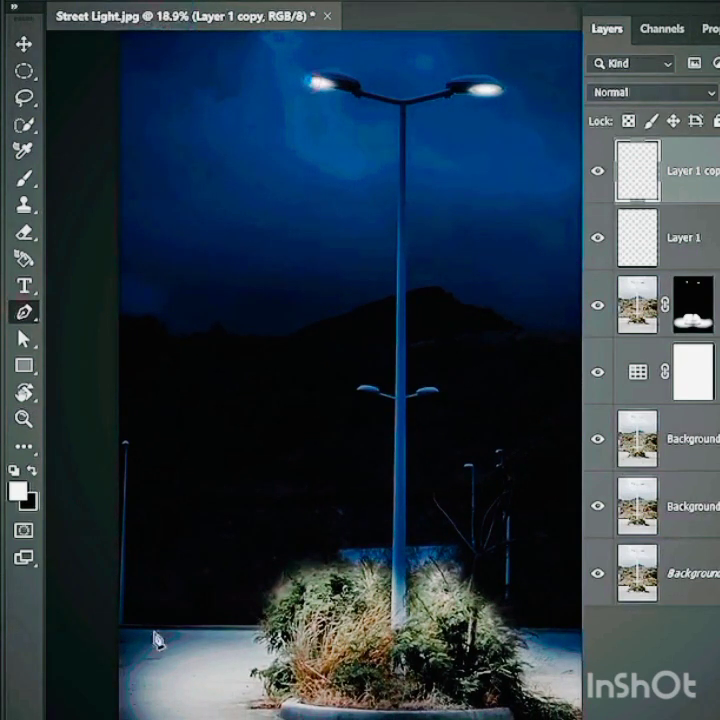
left_click(150, 676)
left_click(359, 689)
left_click(329, 87)
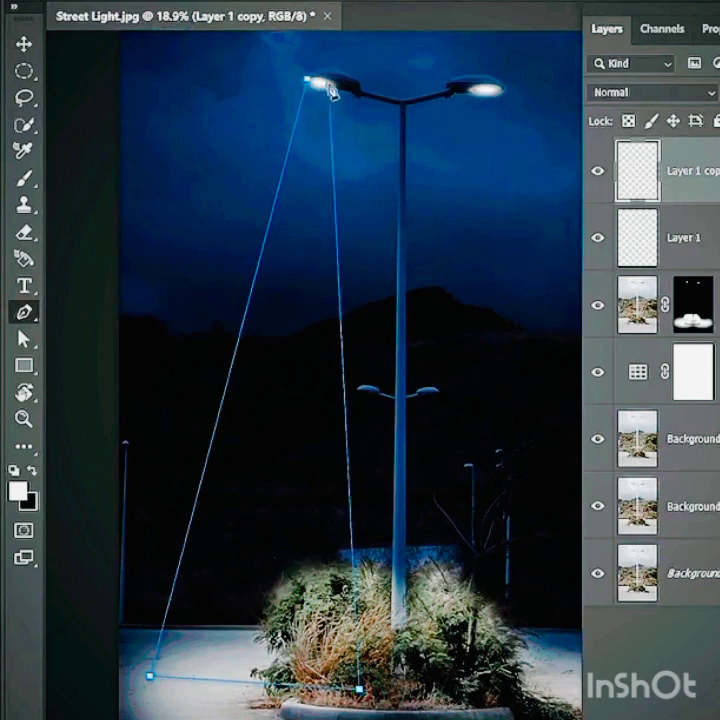
- Turn the path into a selection with a 0-pixel feather, fill it with white on a new layer and deselect
right_click(268, 334)
left_click(300, 357)
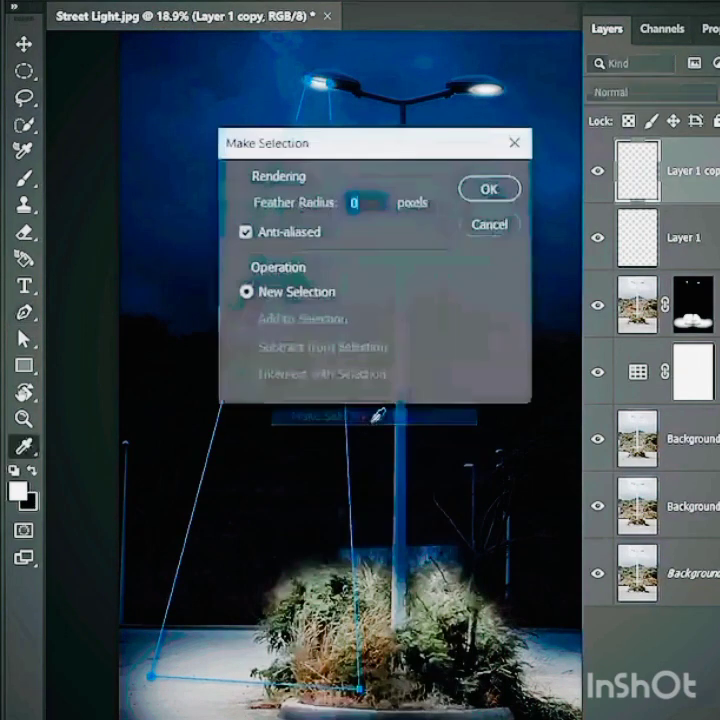
left_click(490, 191)
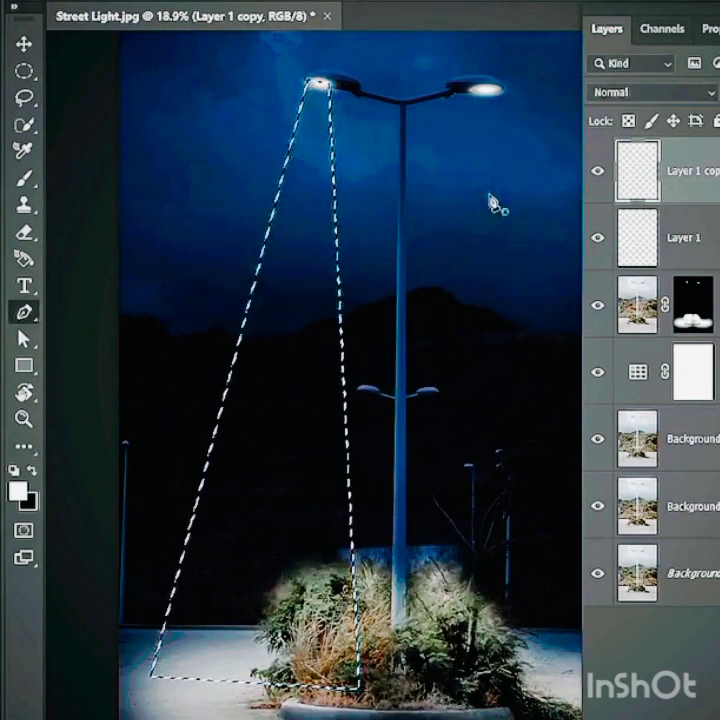
key("ctrl+shift+alt+n")
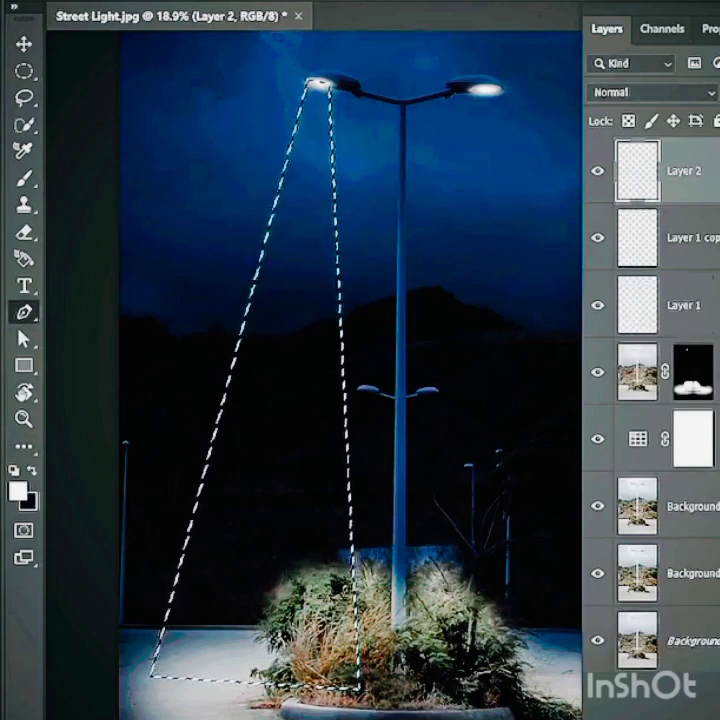
key("alt+BackSpace")
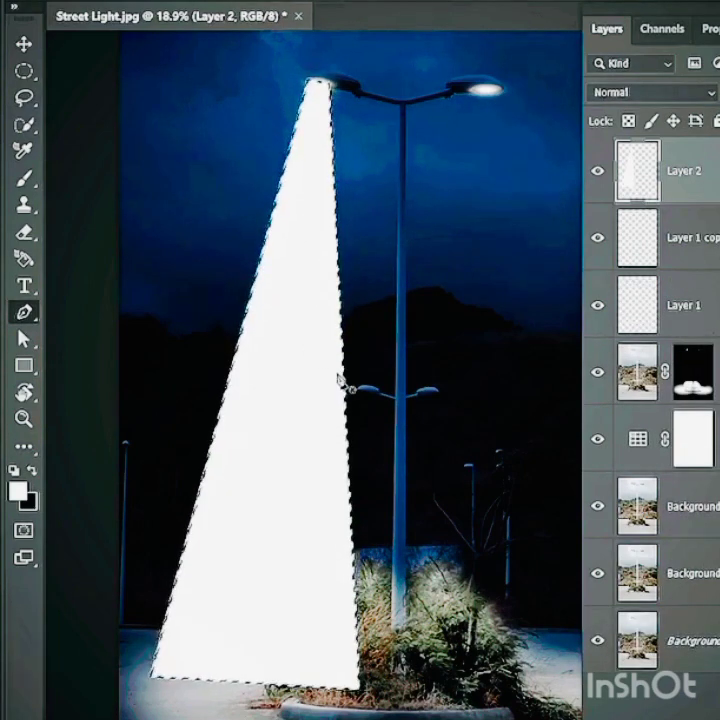
key("ctrl+d")
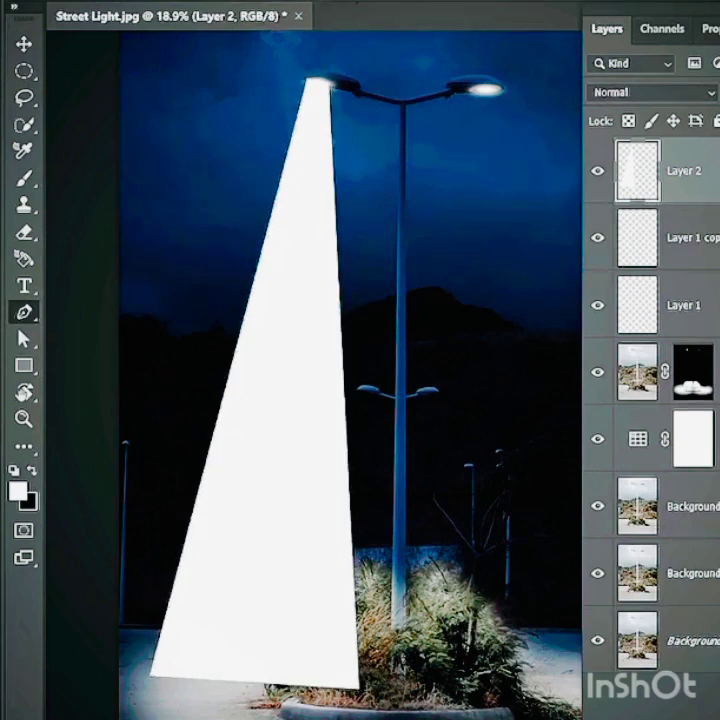
- Apply a Tilt-Shift blur to the white cone, sharp at the lamp and increasingly soft toward the ground, and make the cone translucent
left_click(287, 2)
mouse_move(327, 220)
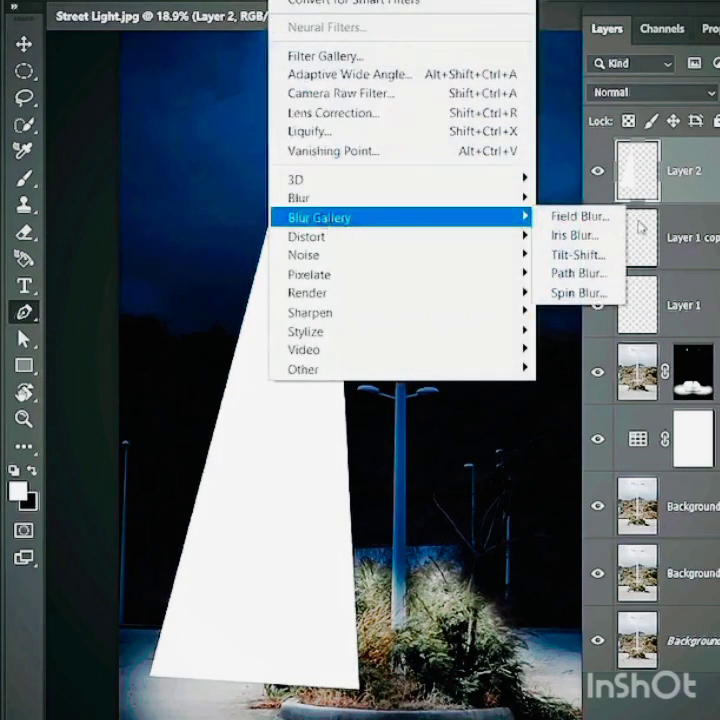
left_click(573, 258)
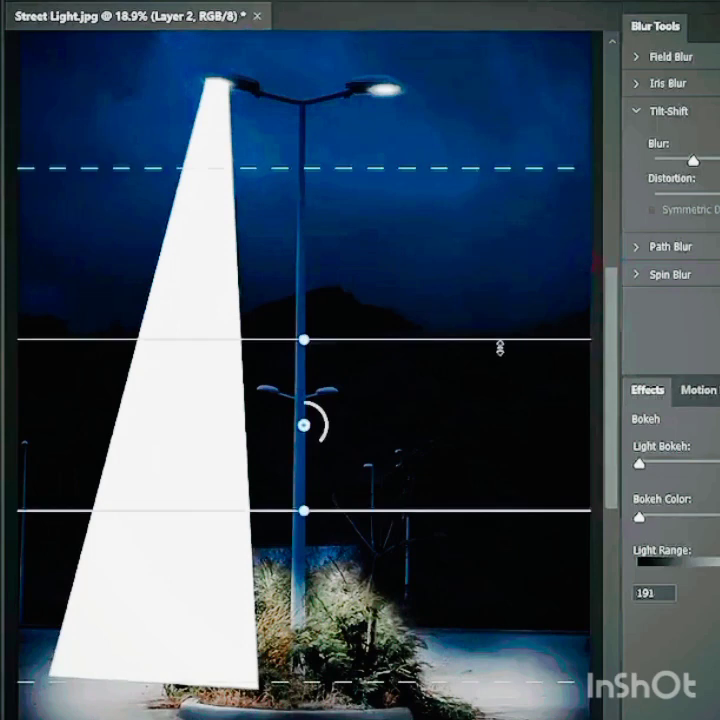
left_click_drag(317, 452, 237, 158)
left_click_drag(240, 411, 219, 683)
scroll(219, 668, "down", 3)
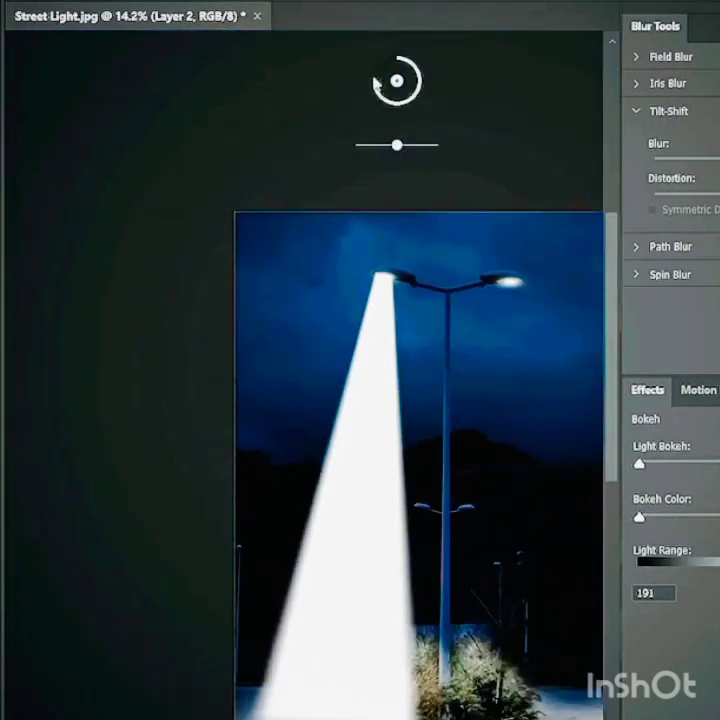
left_click_drag(373, 80, 386, 62)
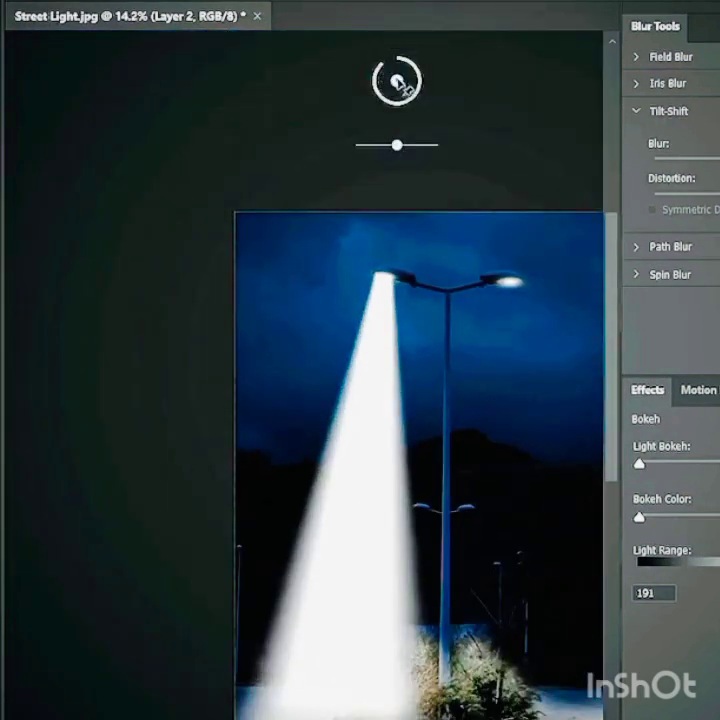
scroll(386, 276, "up", 1)
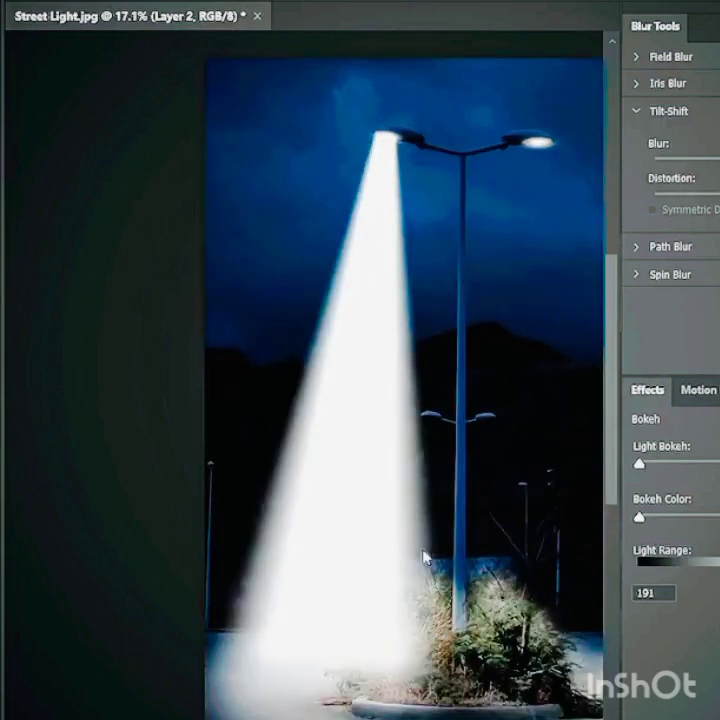
key("Return")
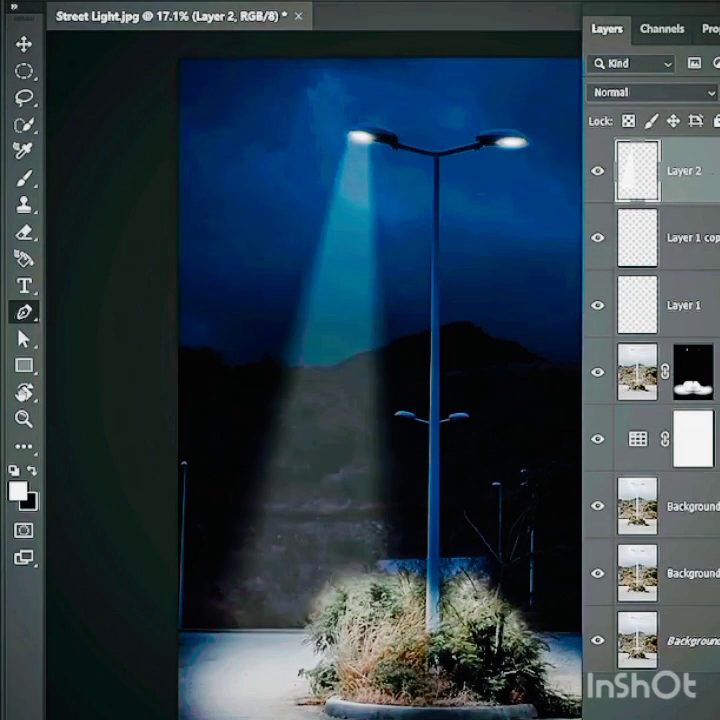
- Duplicate the light cone layer and move the copy beneath the right lamp
left_click(23, 44)
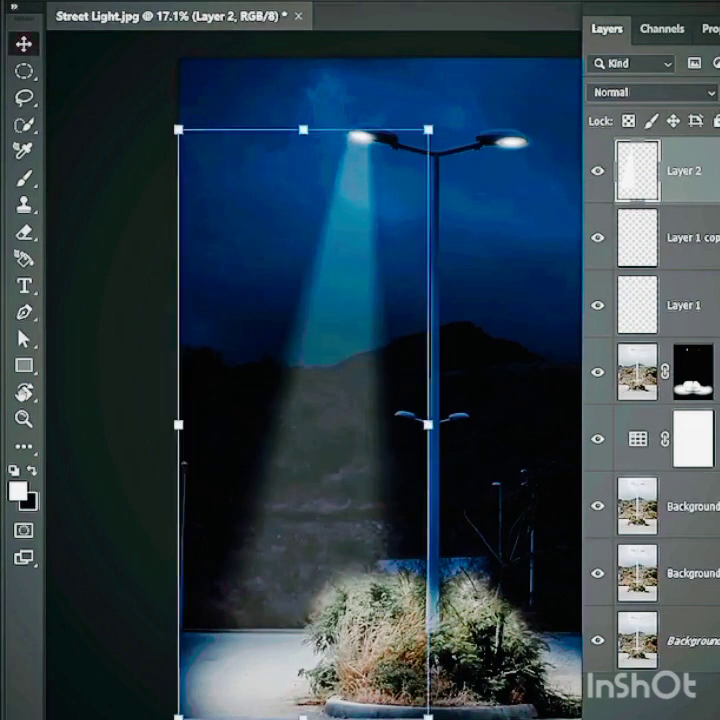
key("z")
left_click_drag(384, 124, 394, 158)
key("v")
left_click_drag(419, 319, 321, 293)
key("ctrl+j")
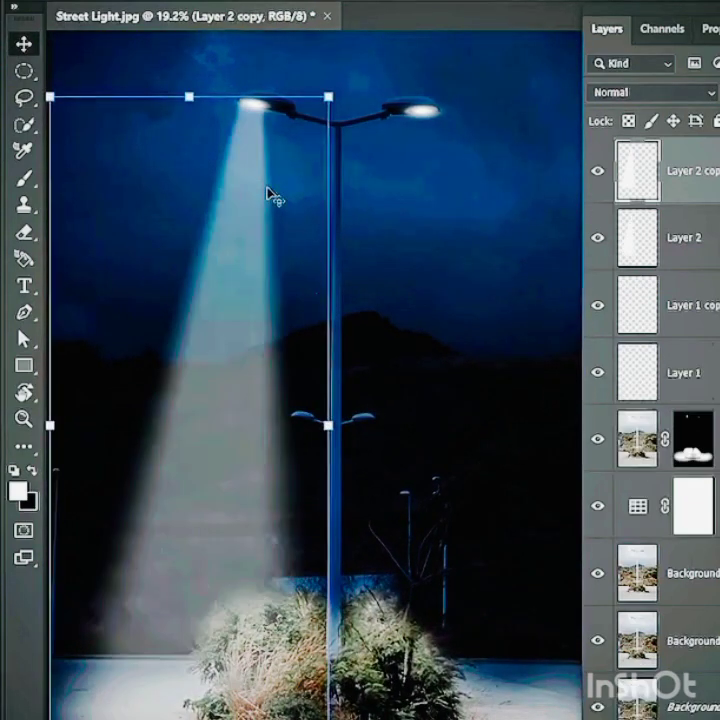
left_click_drag(234, 218, 412, 218)
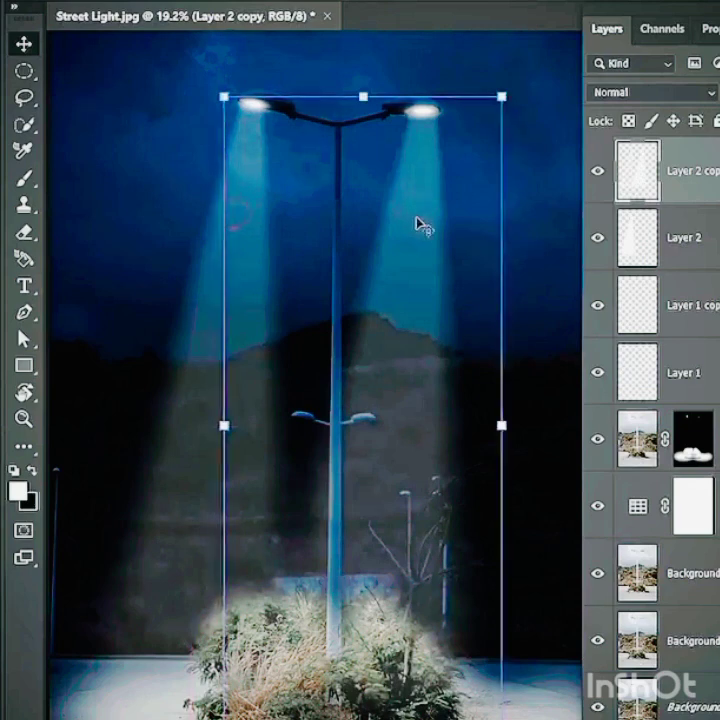
- Flip the copied light cone horizontally and align its narrow end with the right lamp's lens
right_click(418, 225)
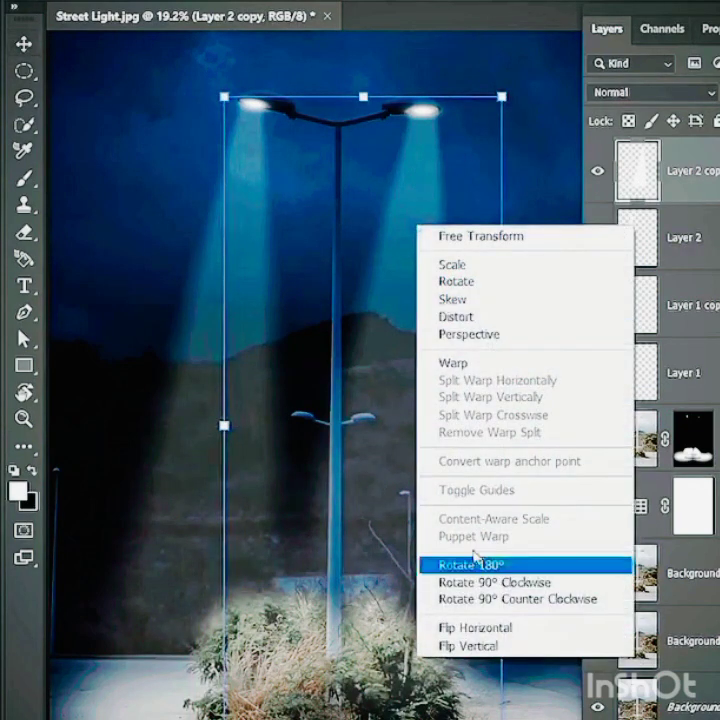
left_click(482, 628)
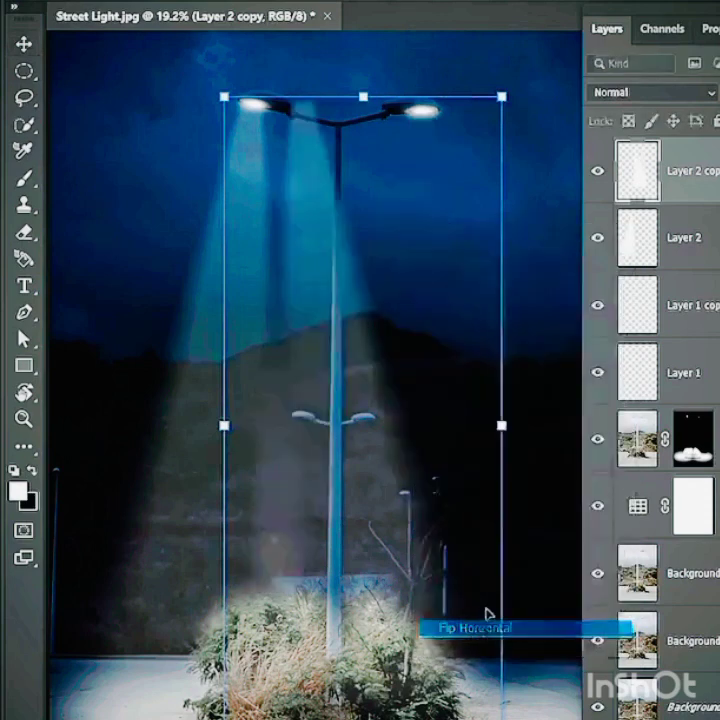
left_click_drag(373, 283, 447, 243)
key("Return")
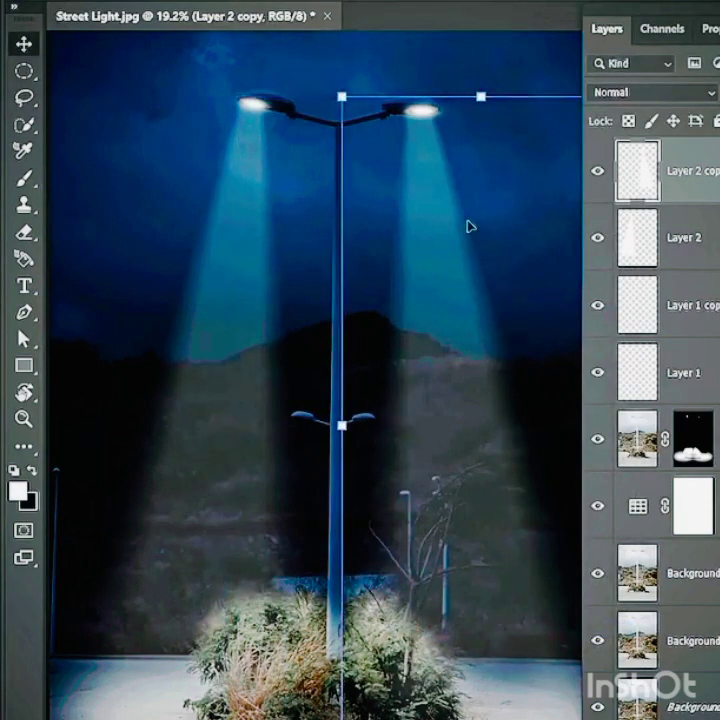
- Commit the flipped light cone's placement and erase its excess around the top of the right lamp
key("Return")
key("e")
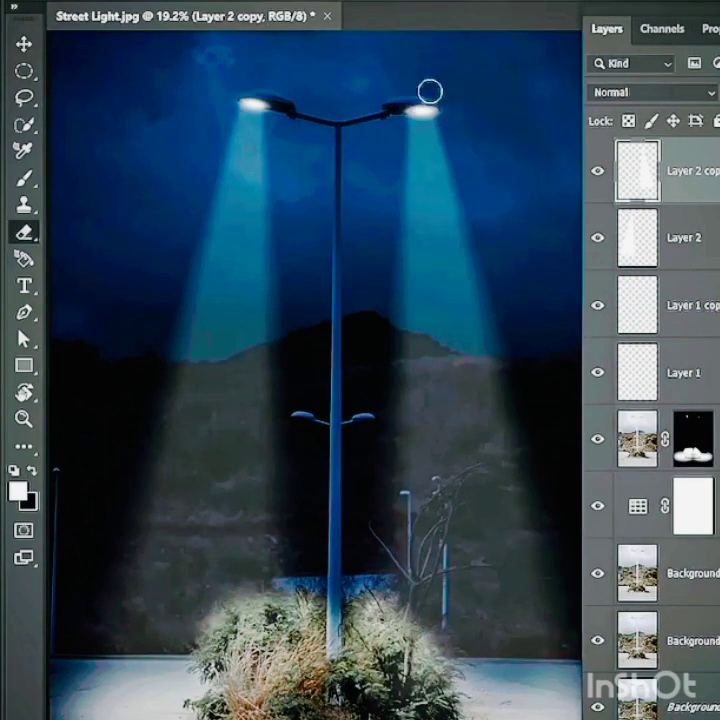
key("z")
left_click_drag(360, 323, 275, 325)
left_click(24, 44)
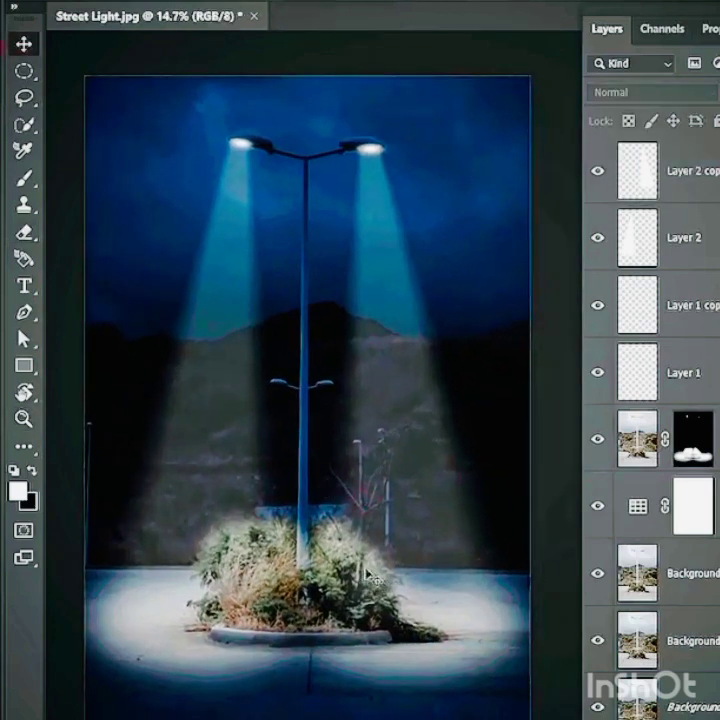
- Duplicate the masked photo layer that lights the ground and bushes, and set the copy's blend mode to Color Dodge
left_click(637, 439)
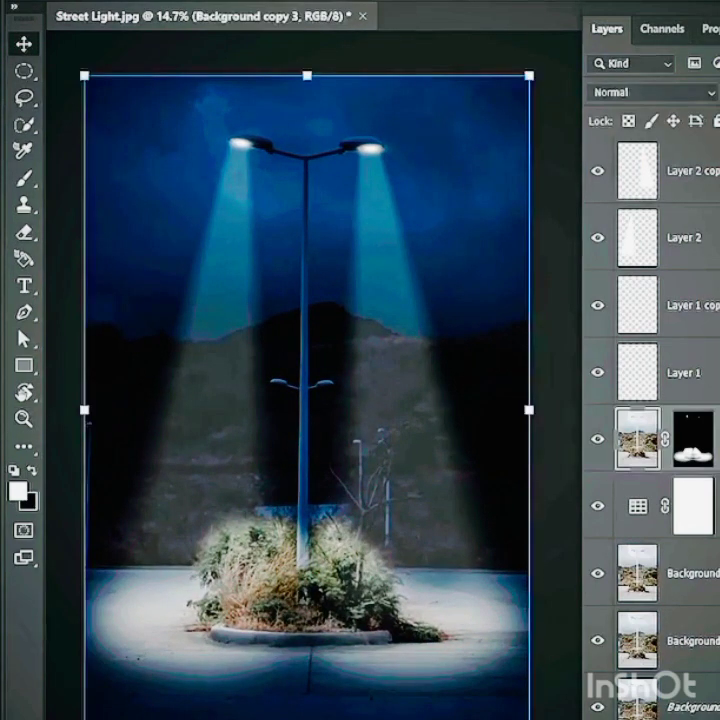
key("ctrl+j")
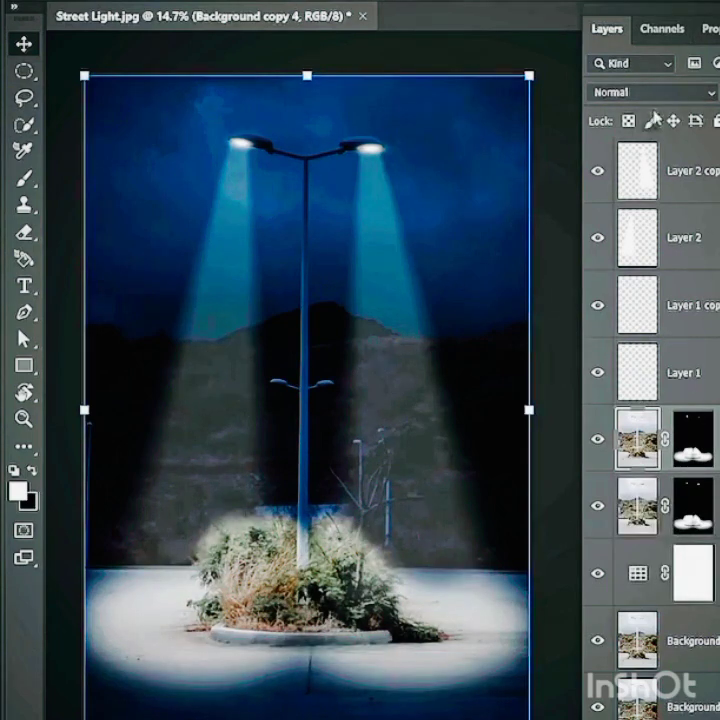
left_click(655, 93)
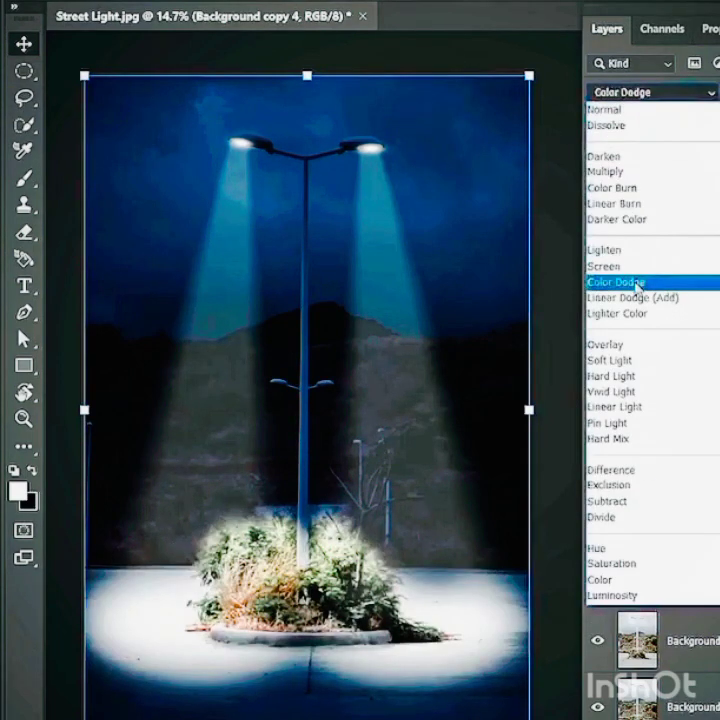
left_click(637, 283)
left_click(637, 505)
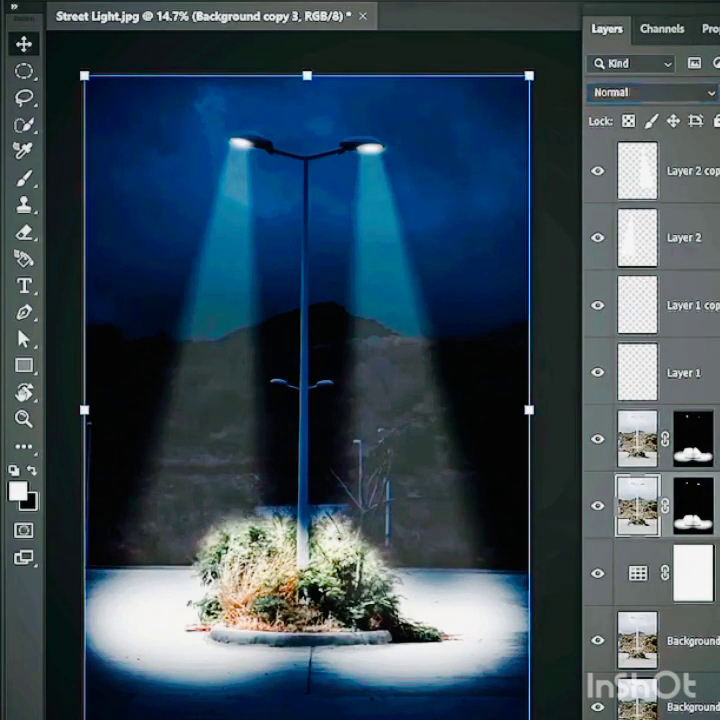
key("ctrl+z")
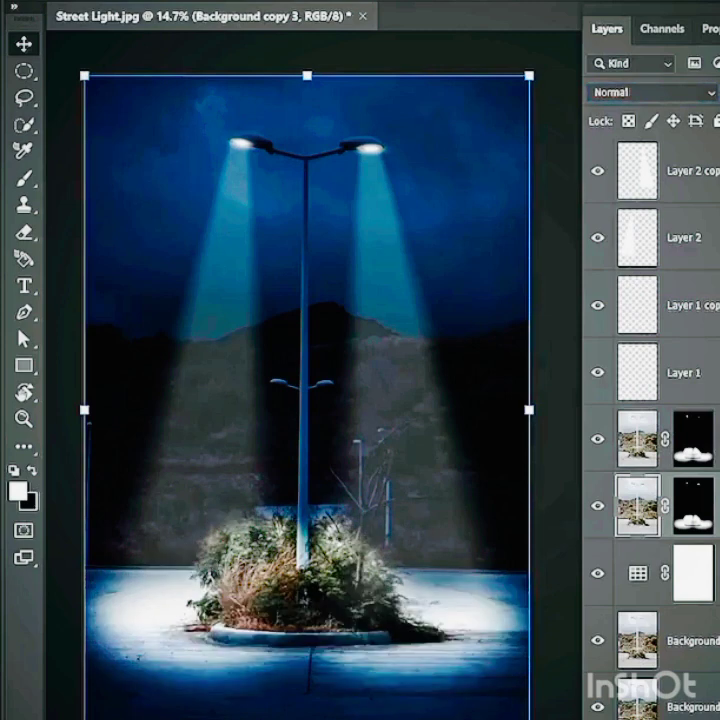
- Add a Levels adjustment above the topmost light cone layer with the shadow input at 29, and invert its mask to black
left_click(371, 148)
left_click(195, 46)
left_click(702, 182)
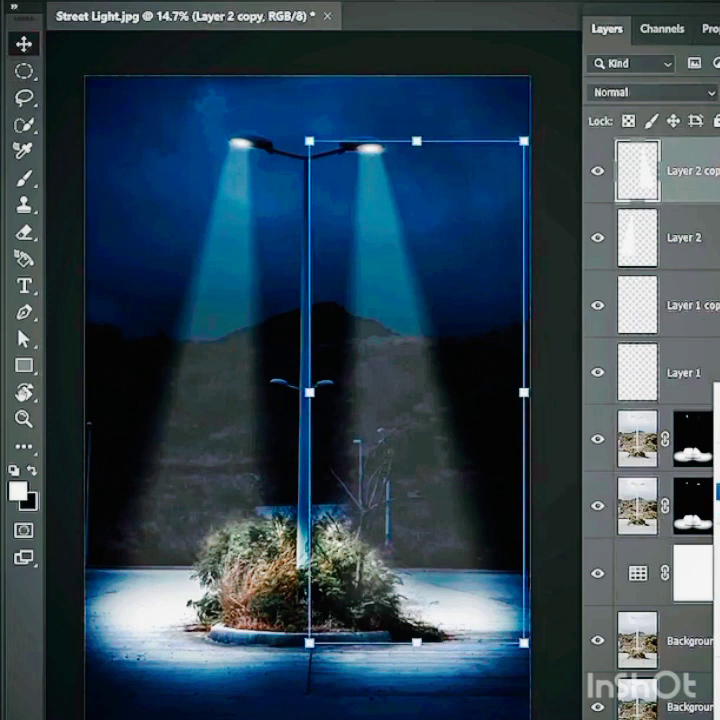
left_click(717, 491)
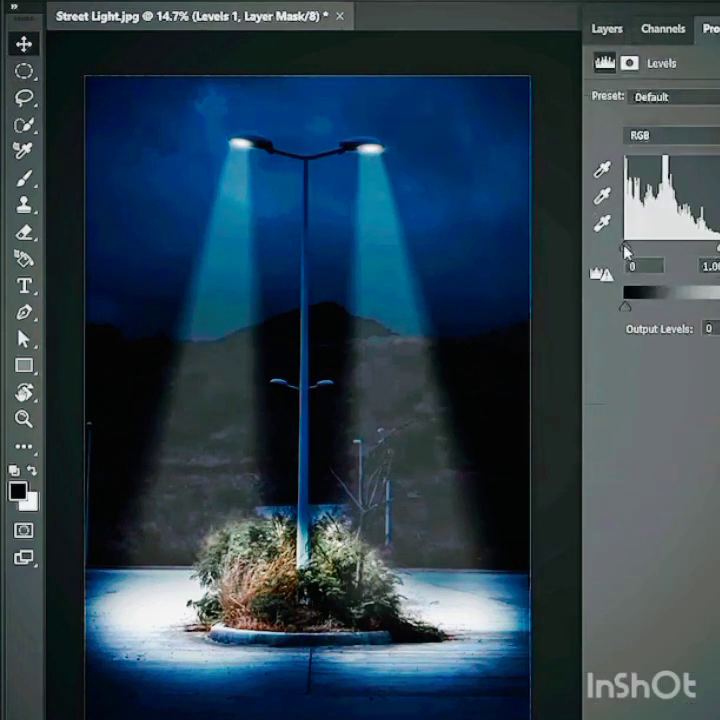
left_click_drag(625, 250, 645, 252)
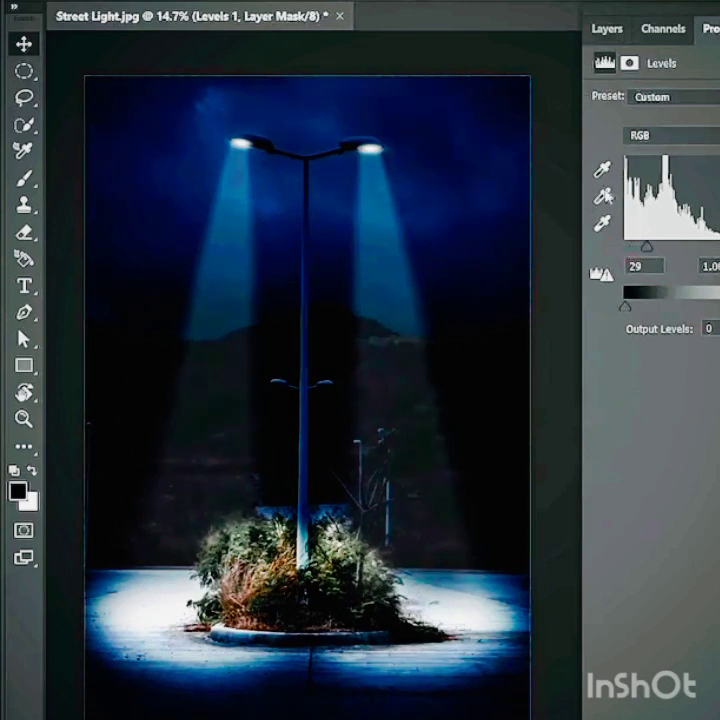
left_click(607, 27)
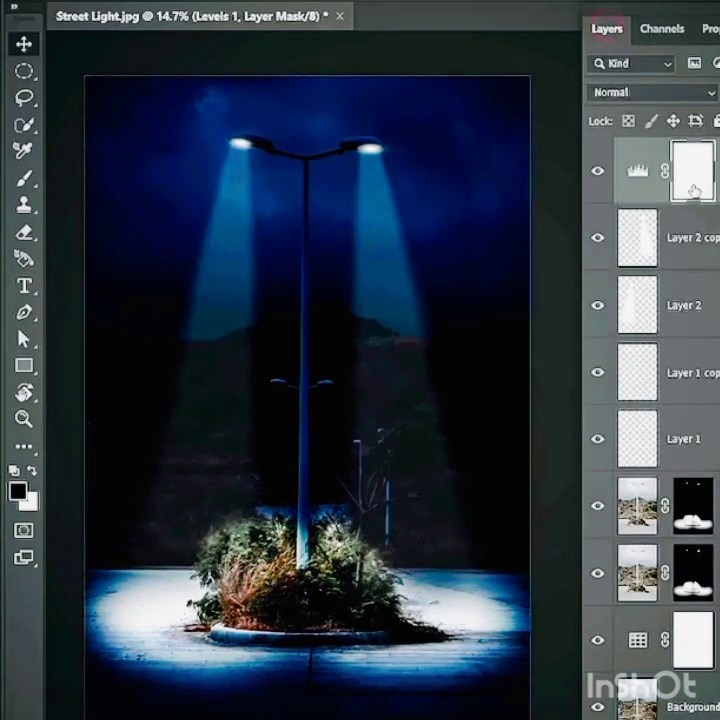
key("ctrl+i")
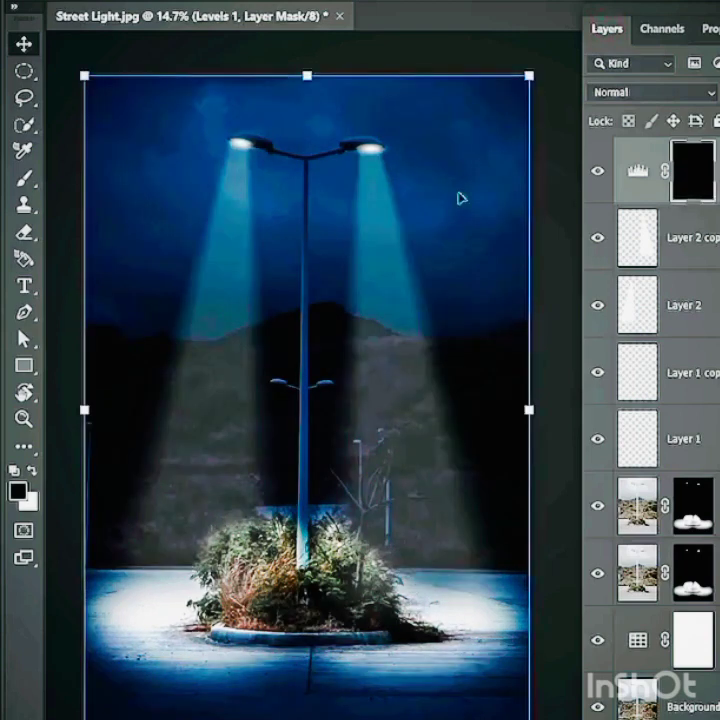
- Paint white on the Levels mask with an enlarged brush to darken the upper sky and outer sides around the light beams
key("b")
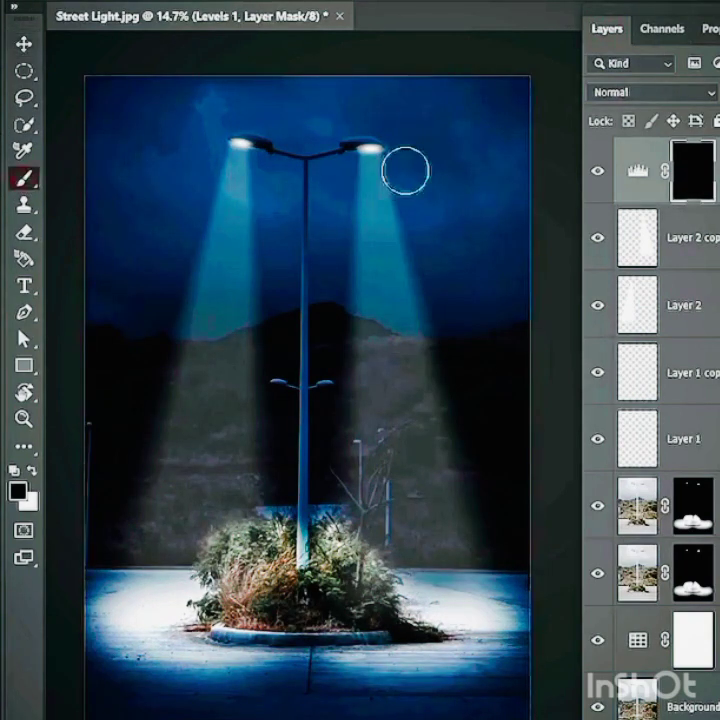
left_click(32, 470)
left_click_drag(458, 67, 569, 313)
scroll(400, 384, "down", 2)
left_click_drag(400, 384, 349, 384)
key("ctrl+z")
key("bracketright")
key("bracketright")
key("bracketright")
key("bracketright")
key("bracketright")
mouse_move(390, 42)
left_mouse_down()
mouse_move(555, 376)
mouse_move(391, 38)
mouse_move(65, 161)
left_mouse_up()
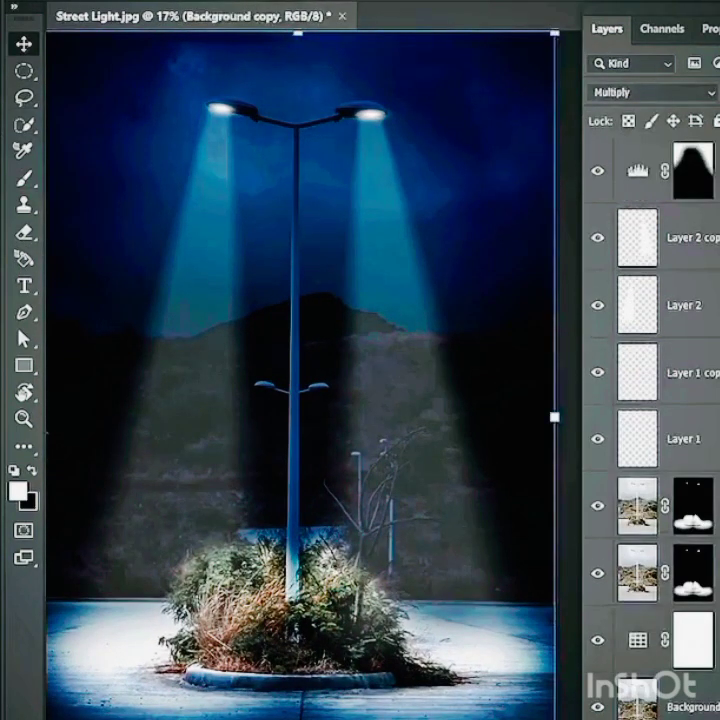
- Group all layers above the Background and name the group Night Scene
key("ctrl+alt+a")
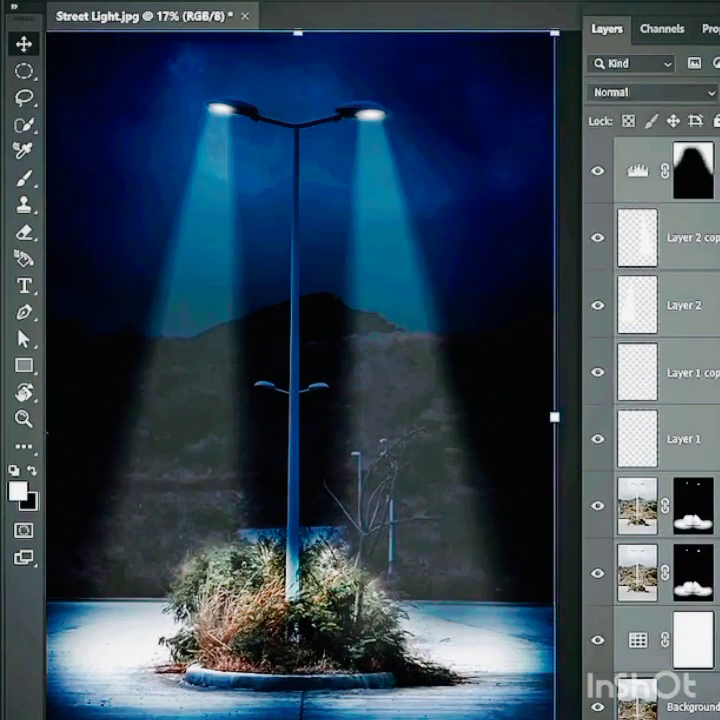
key("ctrl+g")
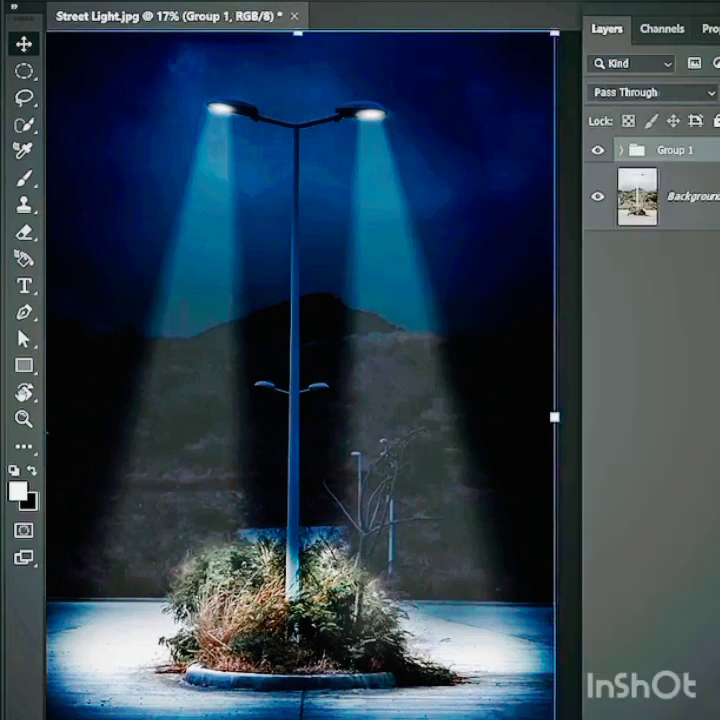
double_click(674, 151)
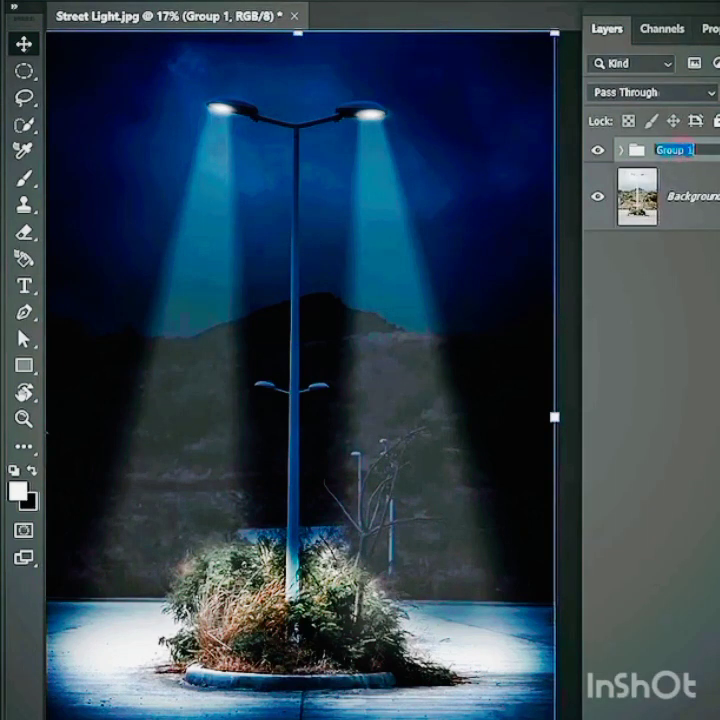
type("Night Scene")
key("Return")
- Hide and show the Night Scene group again to compare the edit with the original photo
scroll(386, 397, "down", 1)
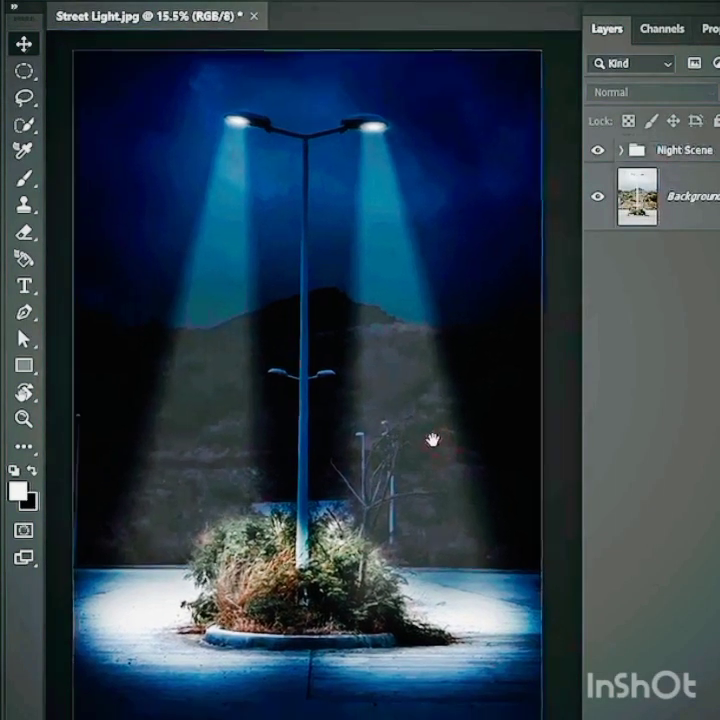
scroll(432, 440, "up", 1)
left_click(597, 151)
left_click(597, 151)
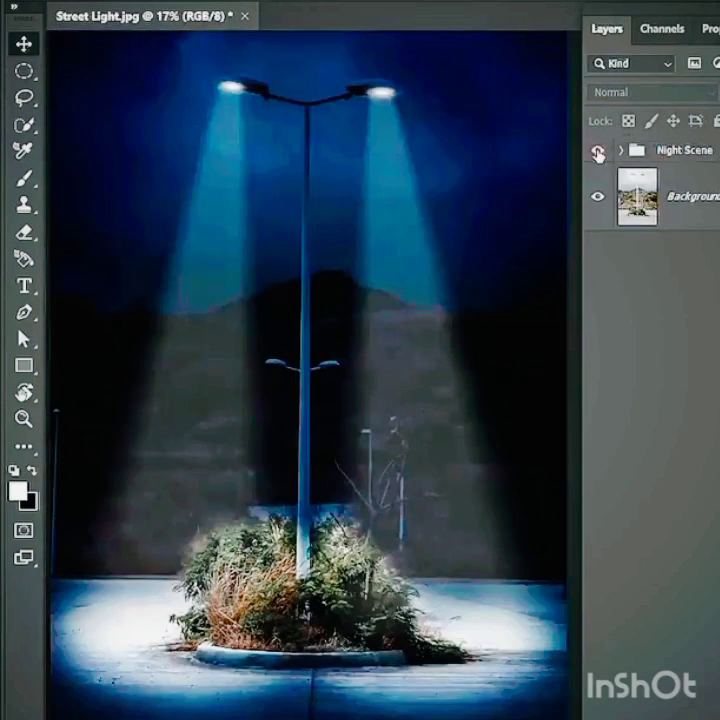